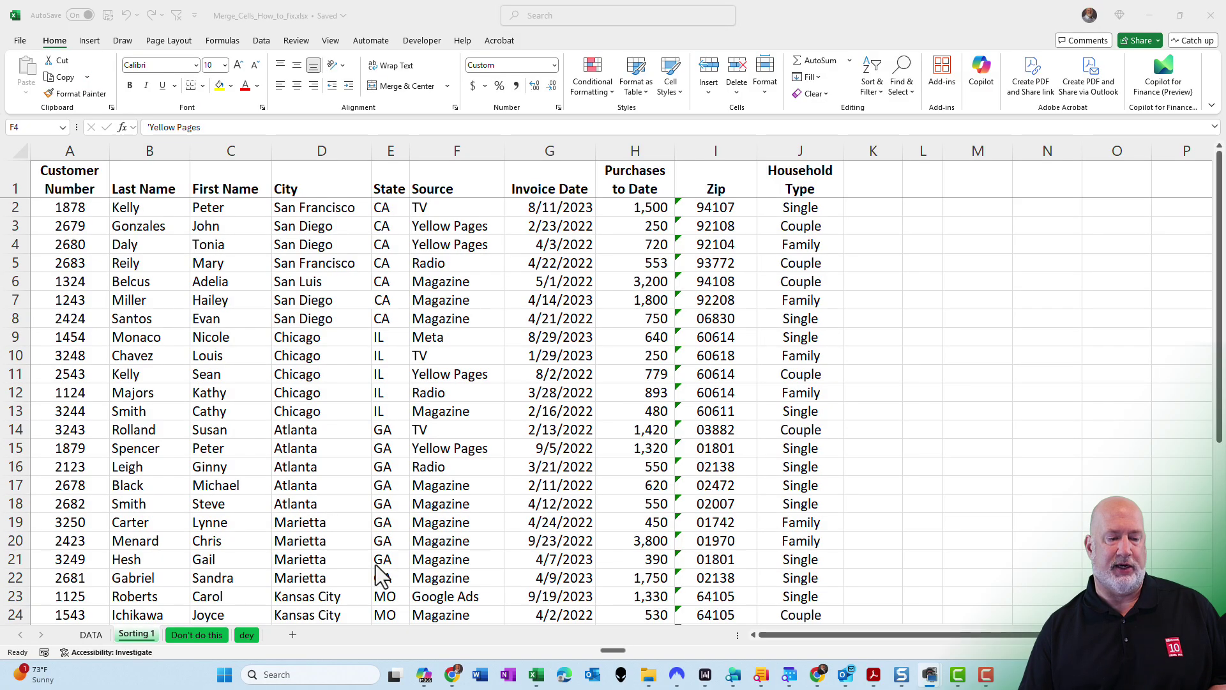
- Look over the Don't do this and DATA sheets, then return to Sorting 1
{"action": "left_click", "coordinate": [217, 636]}
{"action": "left_click", "coordinate": [215, 636]}
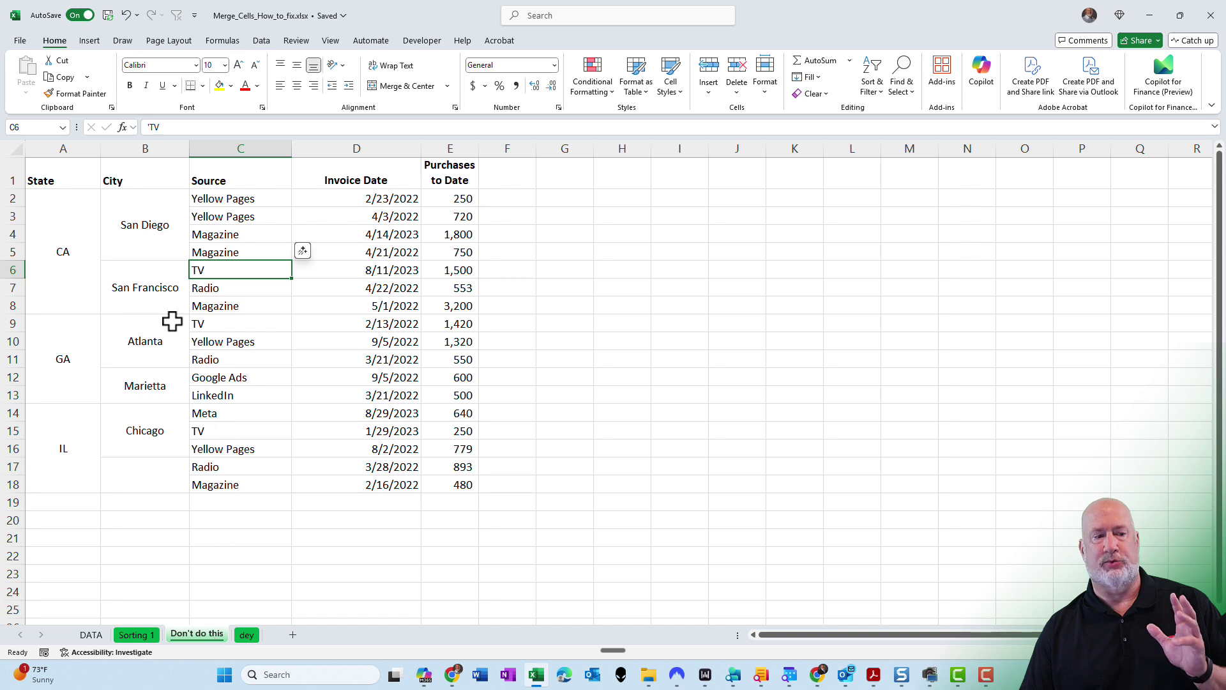
{"action": "left_click", "coordinate": [92, 634]}
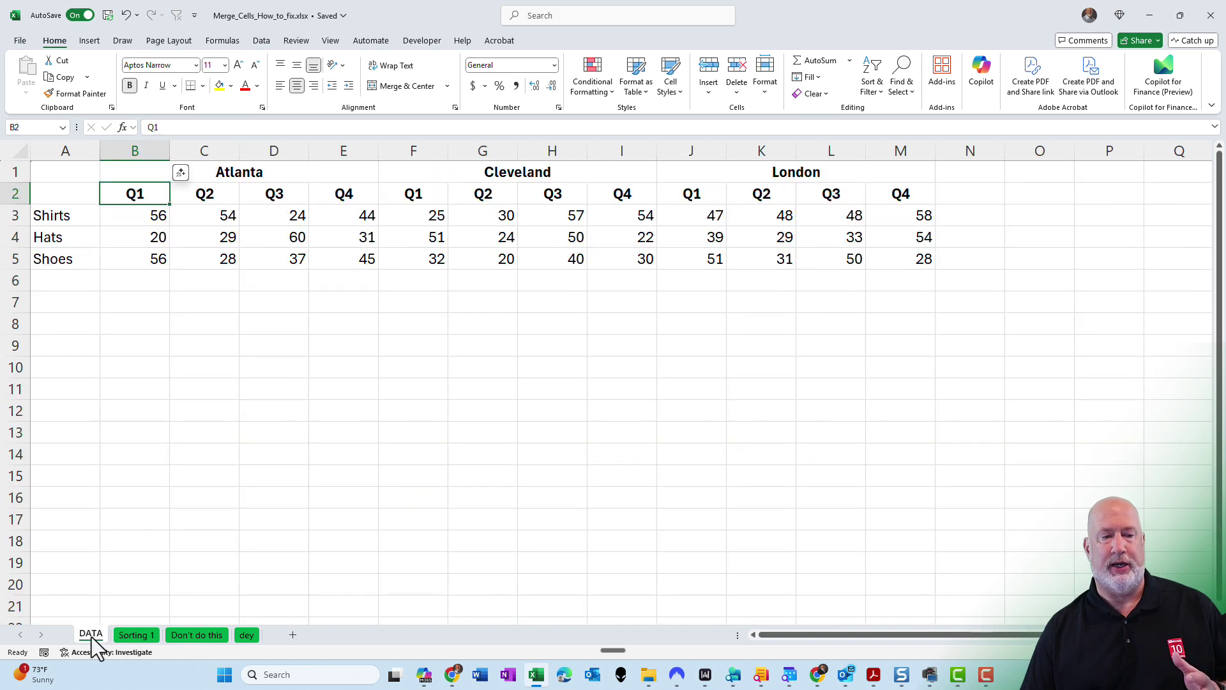
{"action": "left_click", "coordinate": [135, 635]}
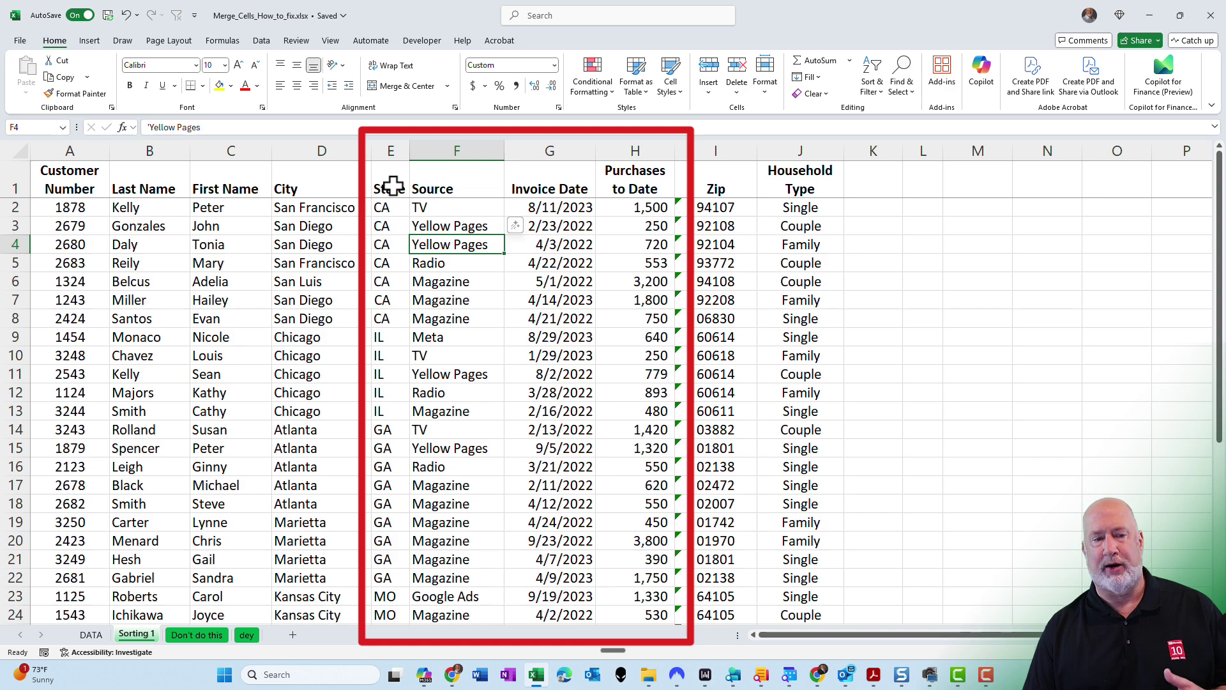
- Select the State through Purchases to Date range D1:H11, then switch to the DATA sheet
{"action": "mouse_move", "coordinate": [393, 185]}
{"action": "left_mouse_down"}
{"action": "mouse_move", "coordinate": [637, 189]}
{"action": "mouse_move", "coordinate": [634, 305]}
{"action": "left_mouse_up"}
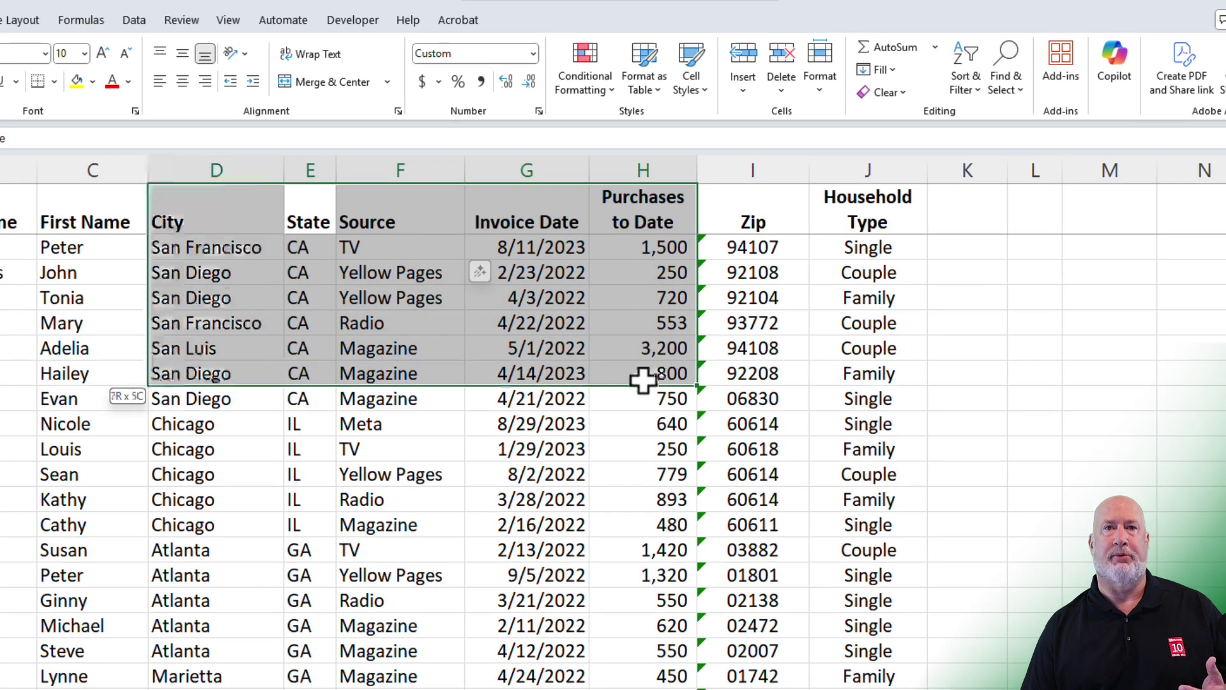
{"action": "left_click_drag", "start_coordinate": [643, 381], "coordinate": [643, 462]}
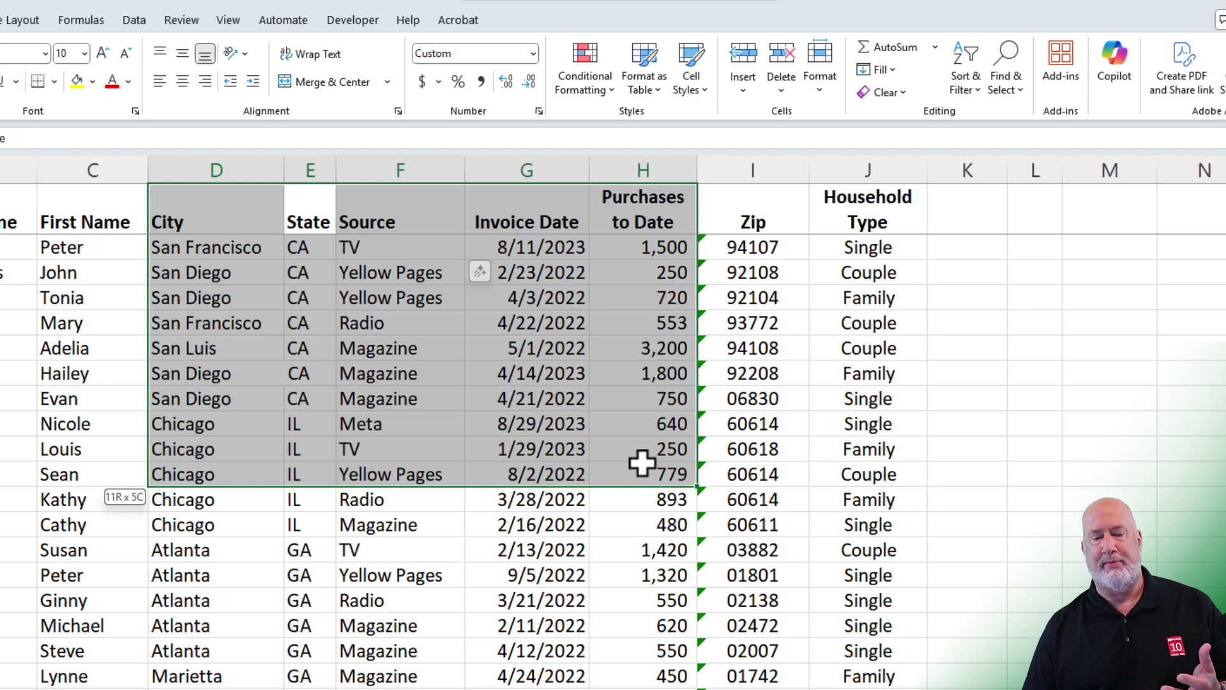
{"action": "left_click_drag", "start_coordinate": [642, 462], "coordinate": [641, 462]}
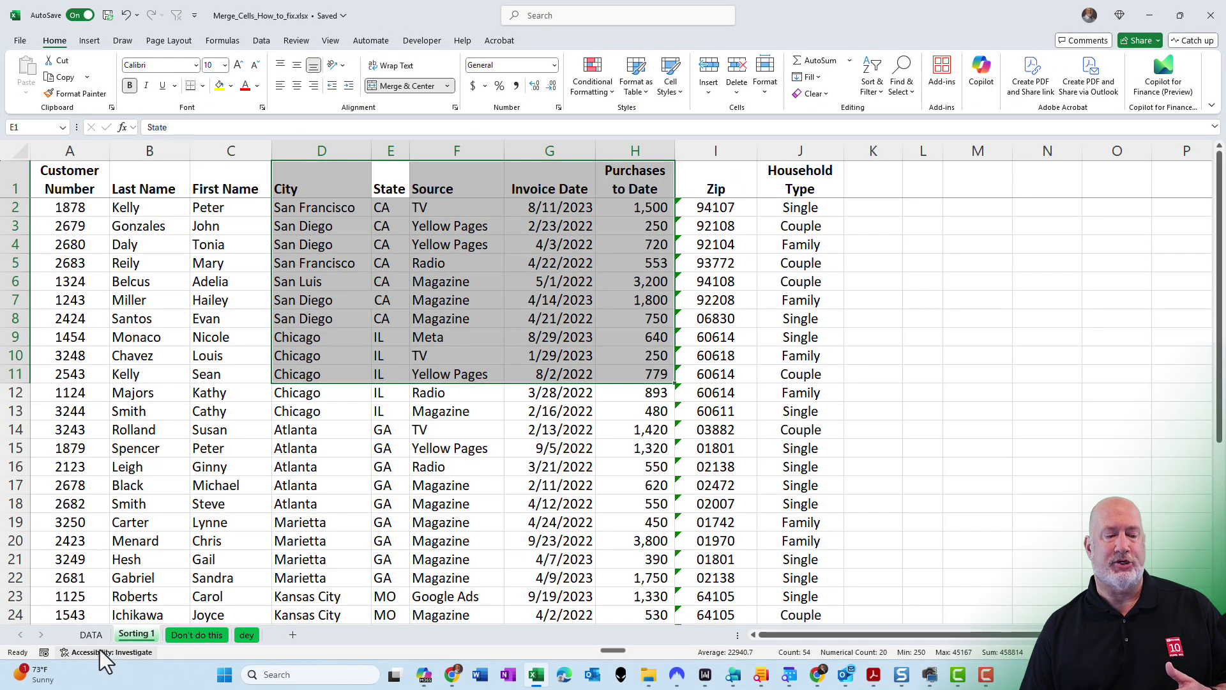
{"action": "left_click", "coordinate": [94, 635]}
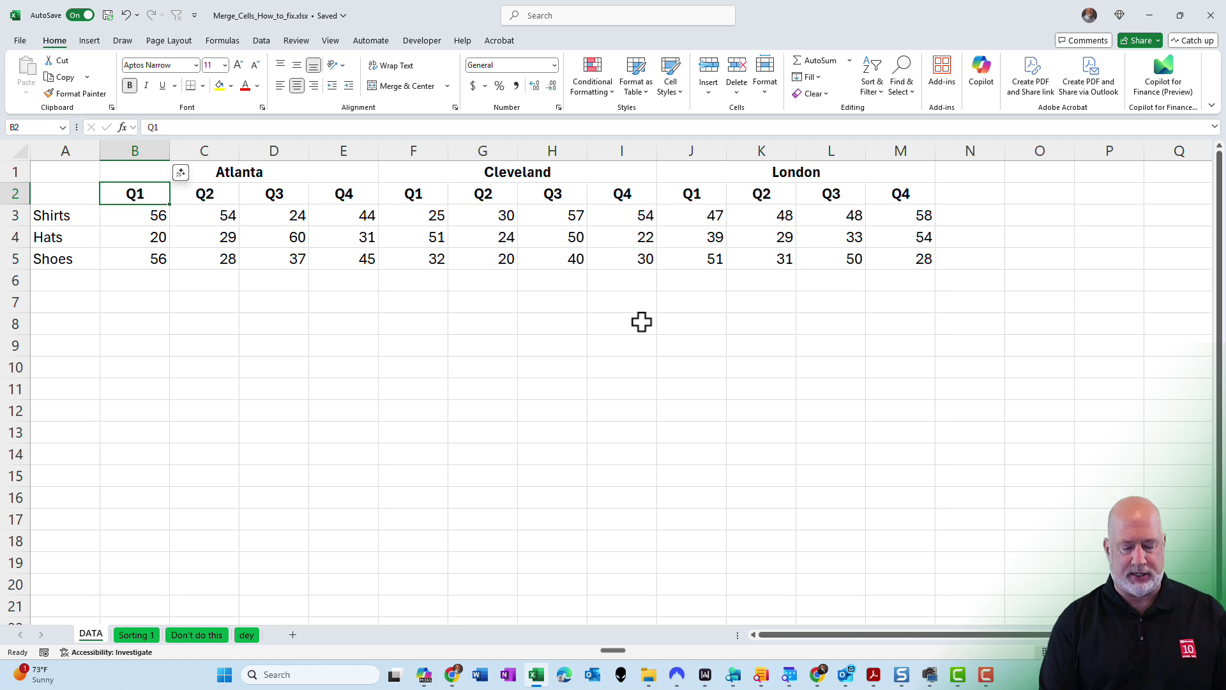
- Start a Ctrl+F search, clear the previous find format, and open Find Format
{"action": "key", "text": "ctrl+f"}
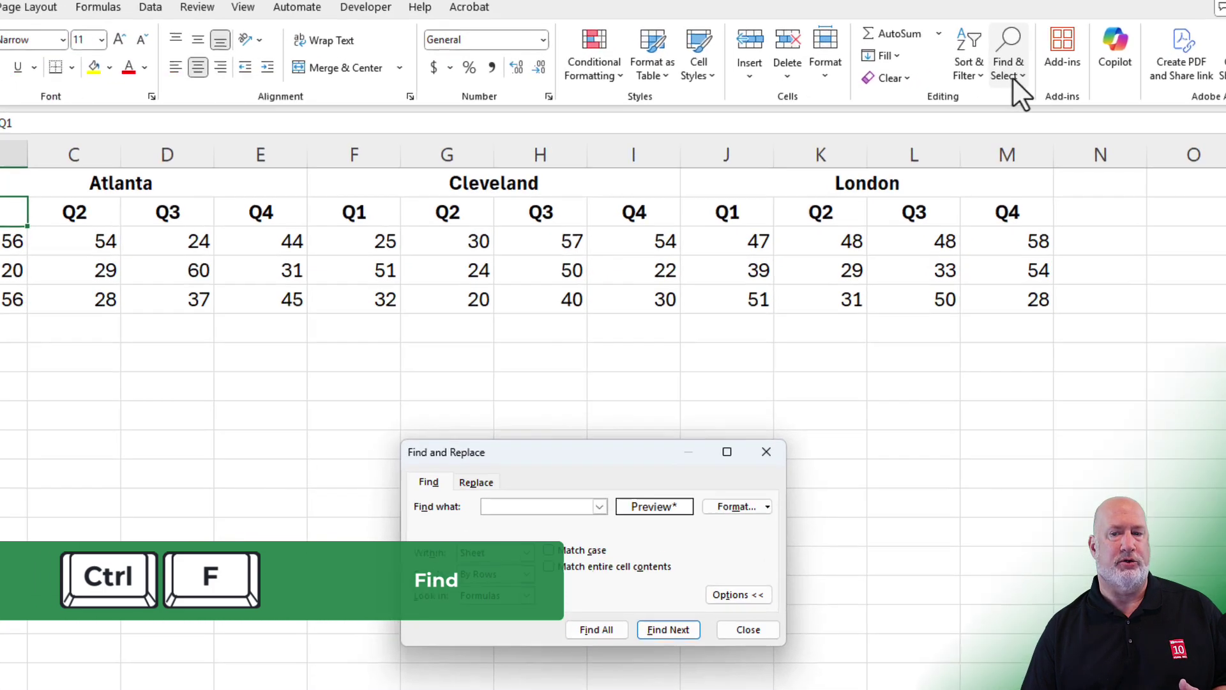
{"action": "left_click", "coordinate": [903, 89]}
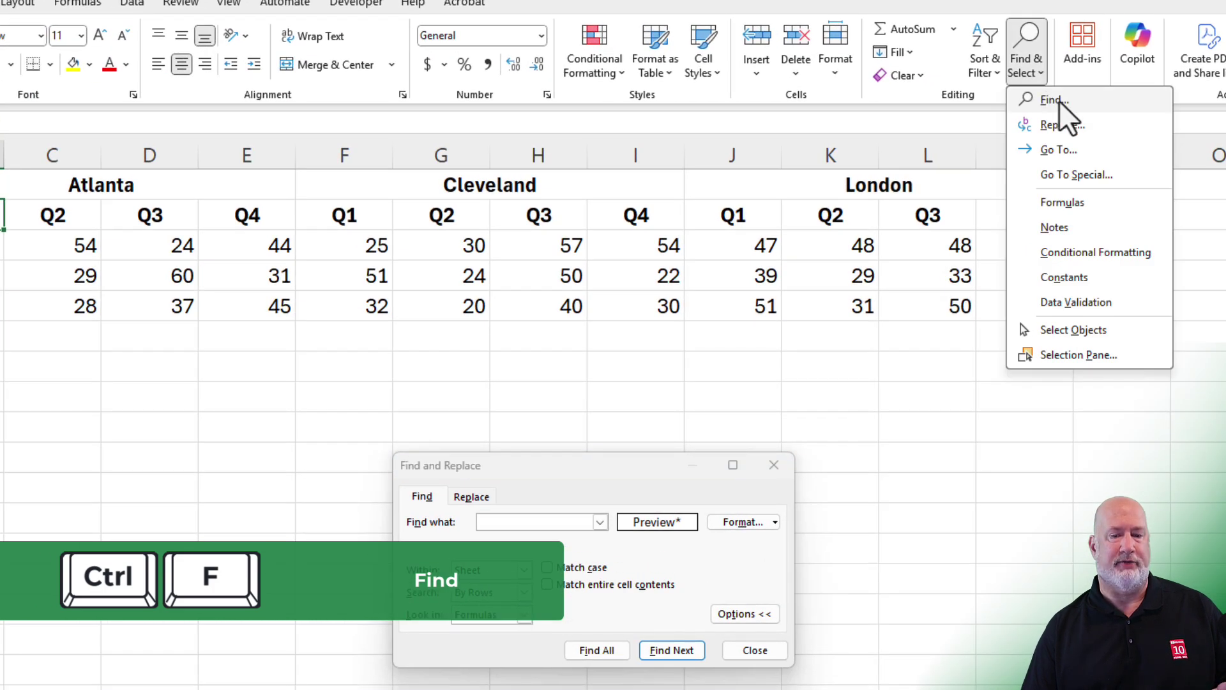
{"action": "left_click", "coordinate": [642, 465]}
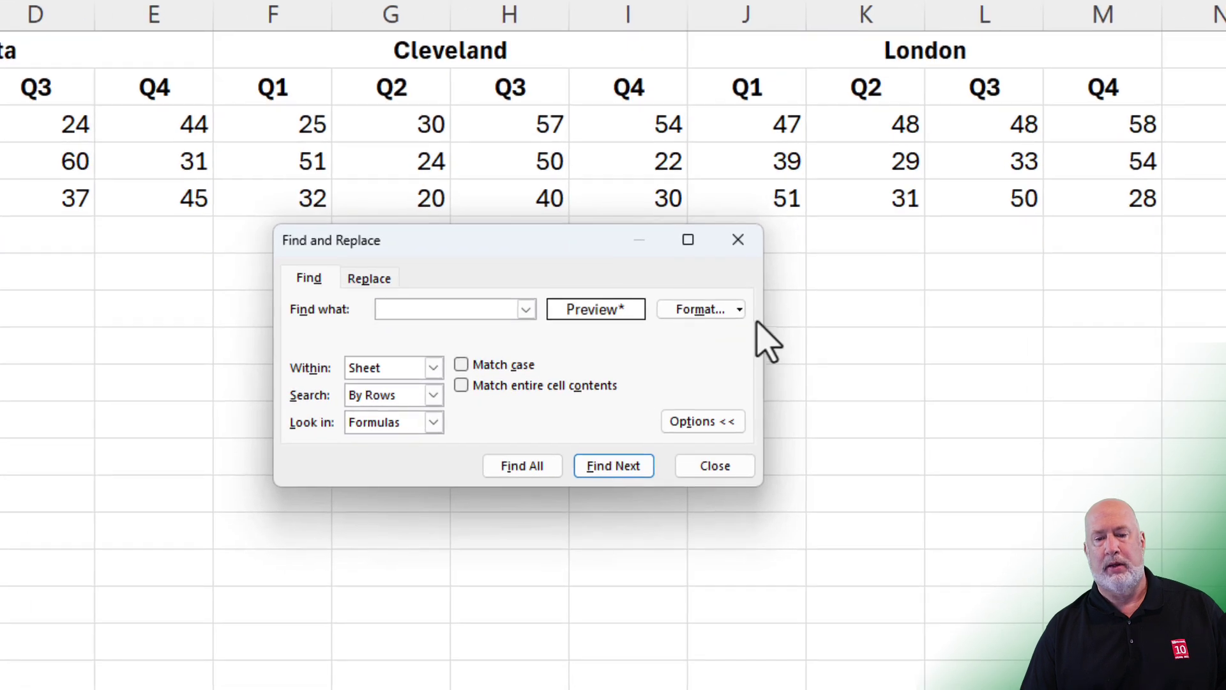
{"action": "left_click", "coordinate": [777, 518]}
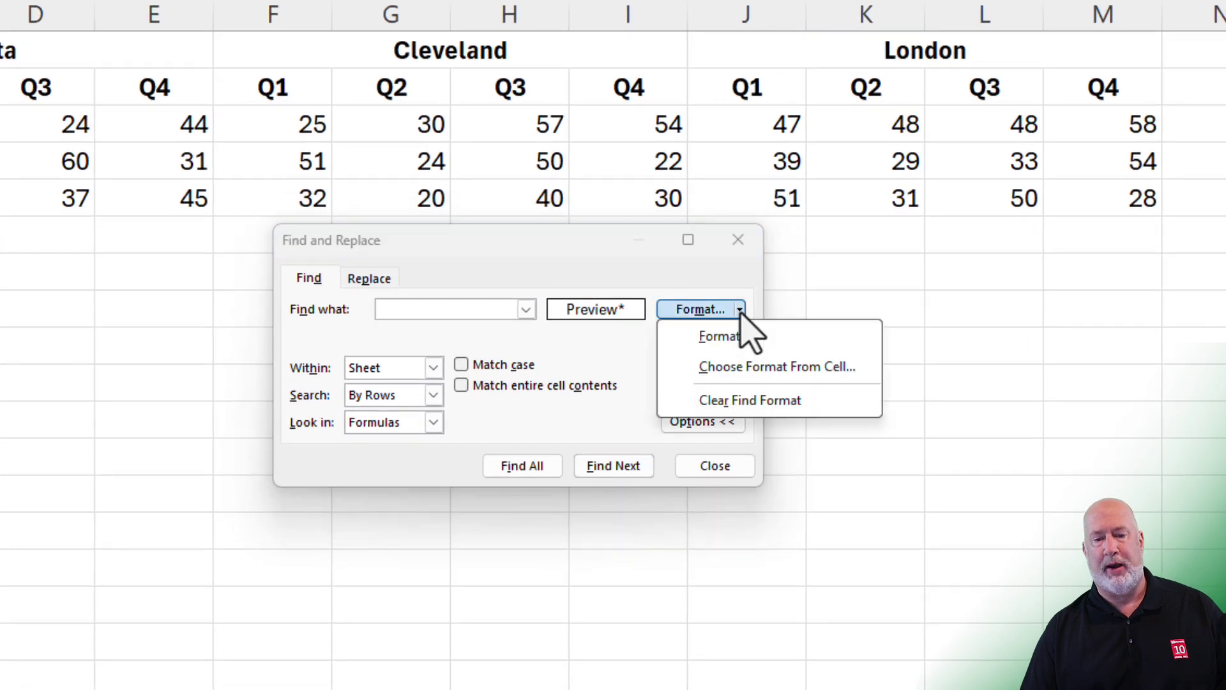
{"action": "left_click", "coordinate": [750, 401]}
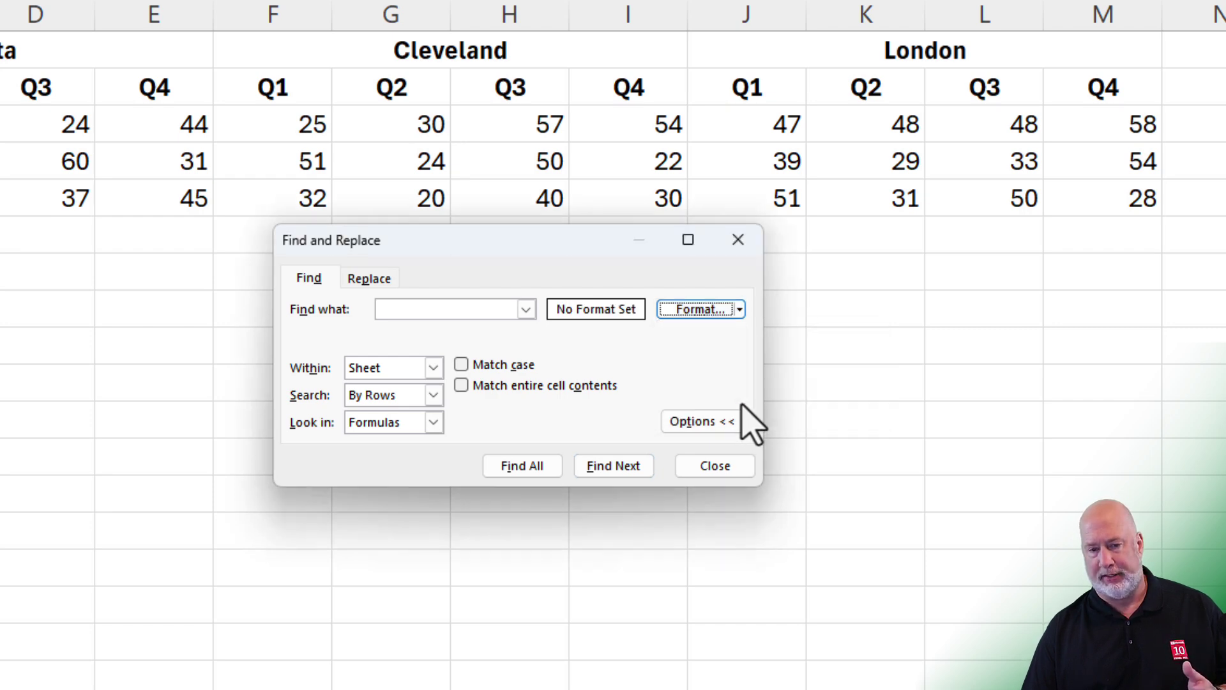
{"action": "left_click", "coordinate": [698, 309]}
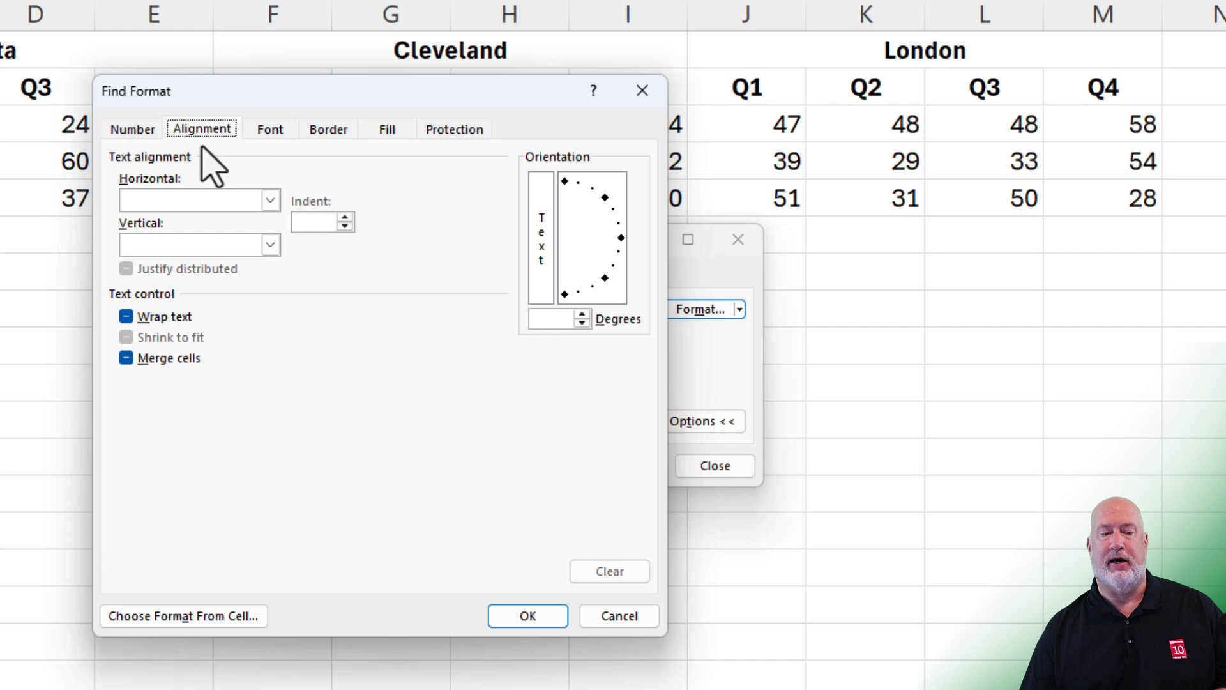
- Set the find format to Merge cells on the Alignment tab and confirm
{"action": "left_click", "coordinate": [132, 363]}
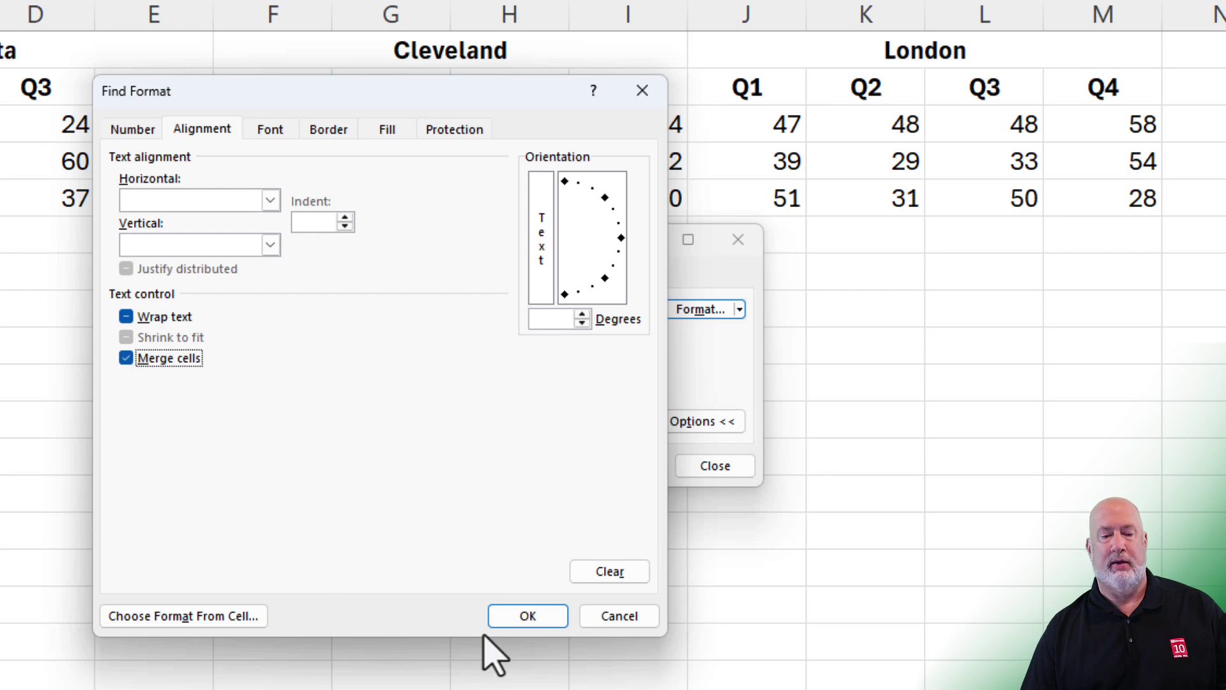
{"action": "left_click", "coordinate": [522, 616]}
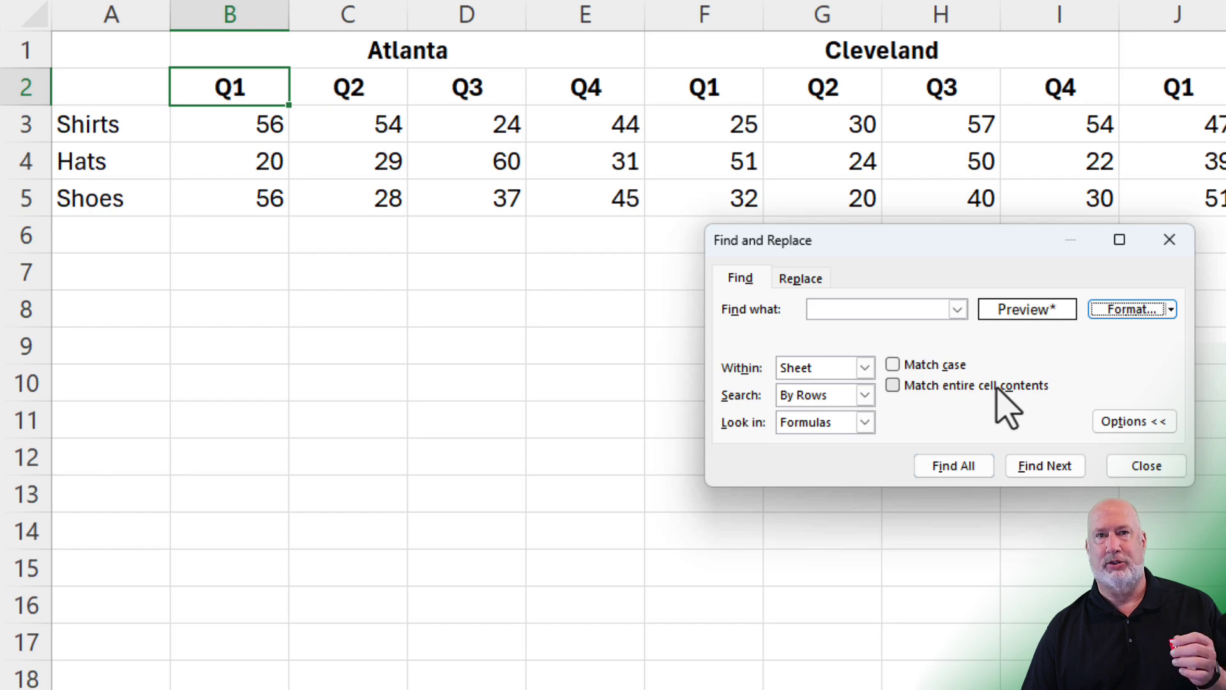
- Step through the merged Atlanta, Cleveland and London cells, then list them all with Find All
{"action": "left_click", "coordinate": [1045, 466]}
{"action": "left_click", "coordinate": [1045, 466]}
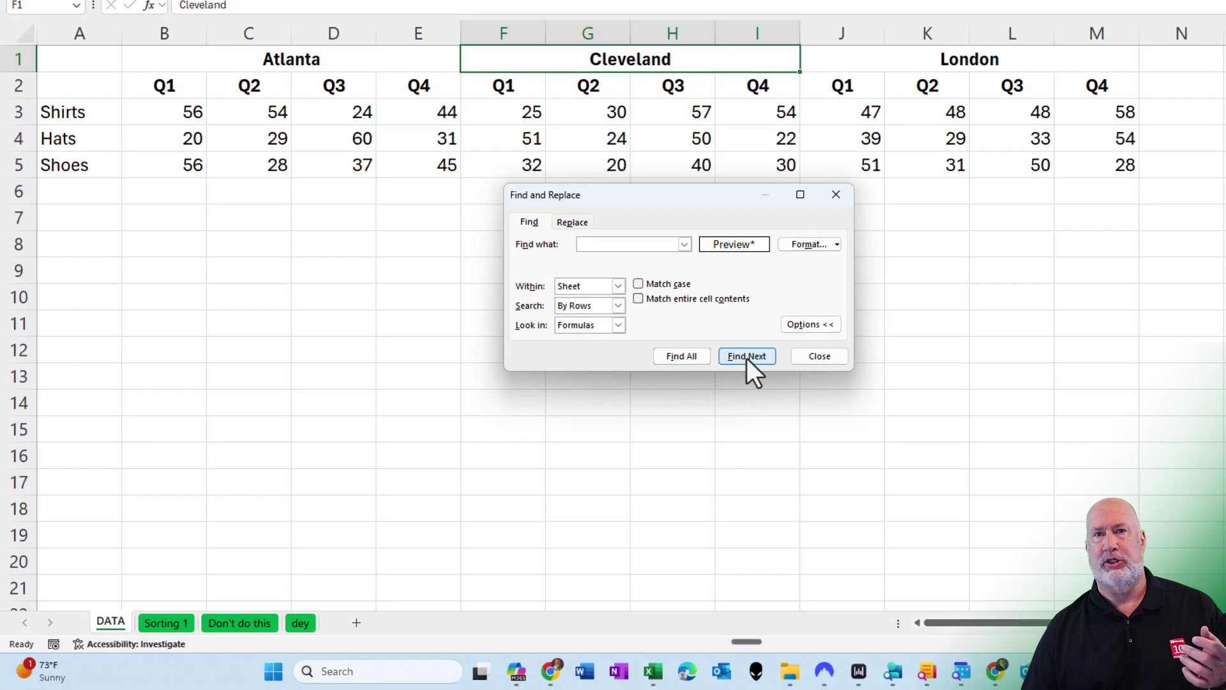
{"action": "left_click", "coordinate": [1045, 466]}
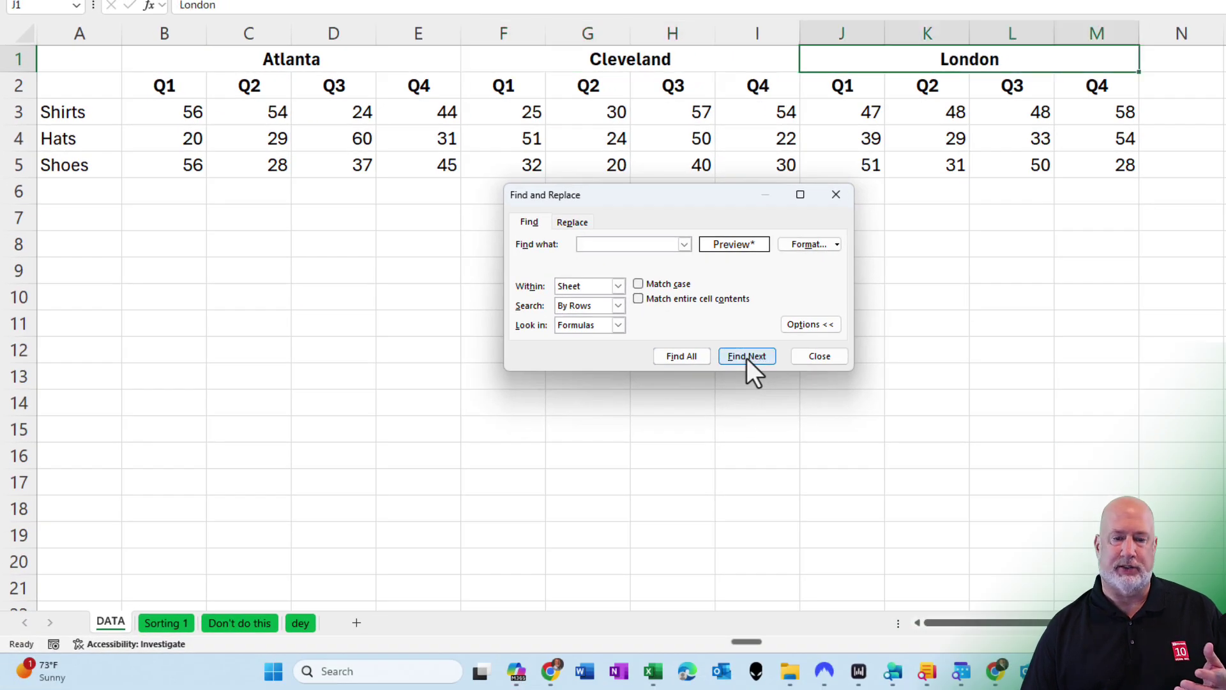
{"action": "left_click", "coordinate": [745, 358]}
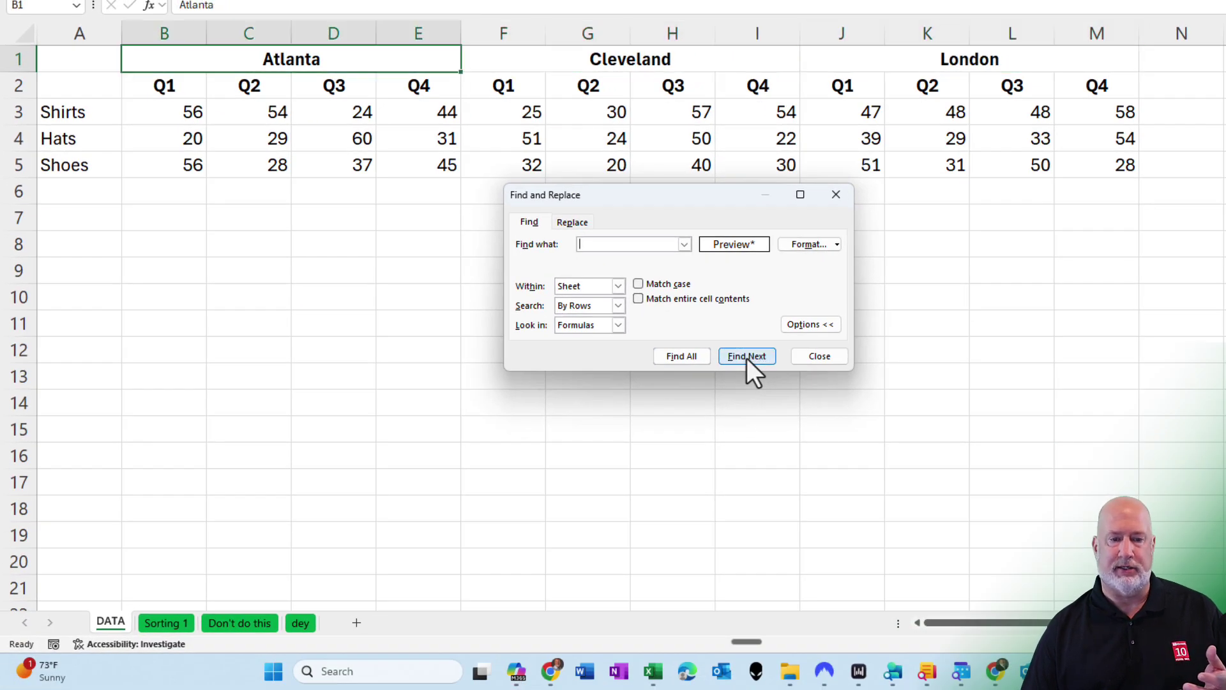
{"action": "left_click", "coordinate": [681, 356]}
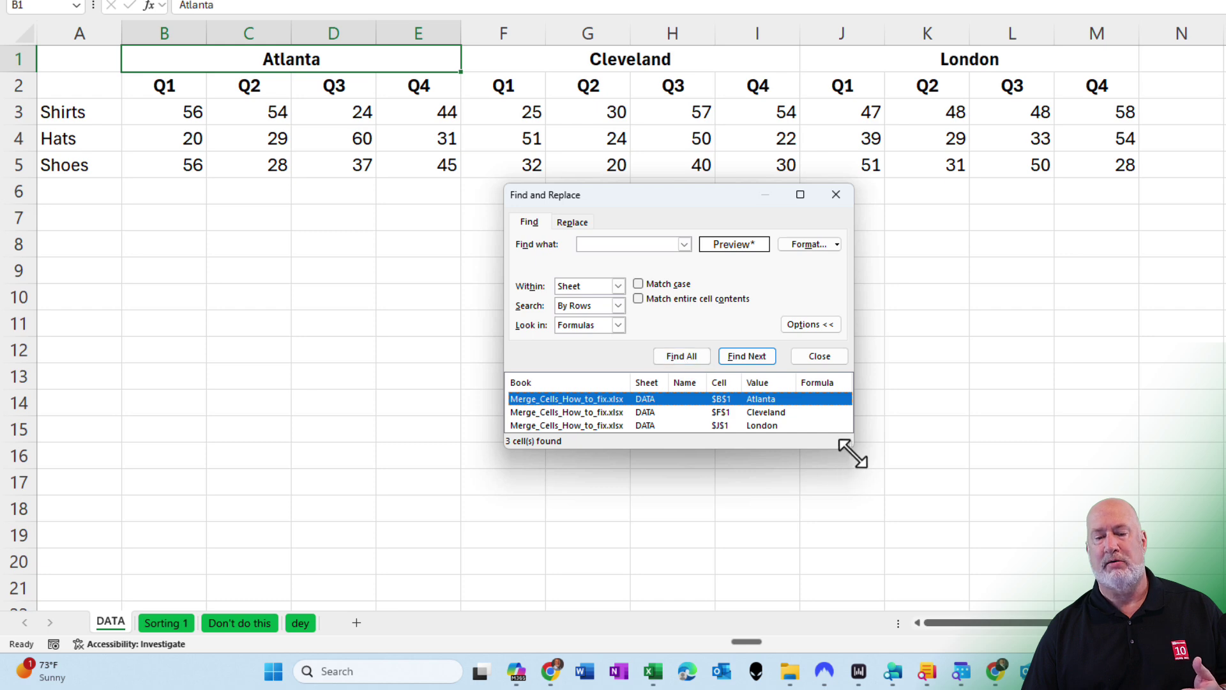
- Enlarge the results list, keep the search scope to this sheet, and close Find and Replace
{"action": "left_click_drag", "start_coordinate": [850, 448], "coordinate": [931, 523]}
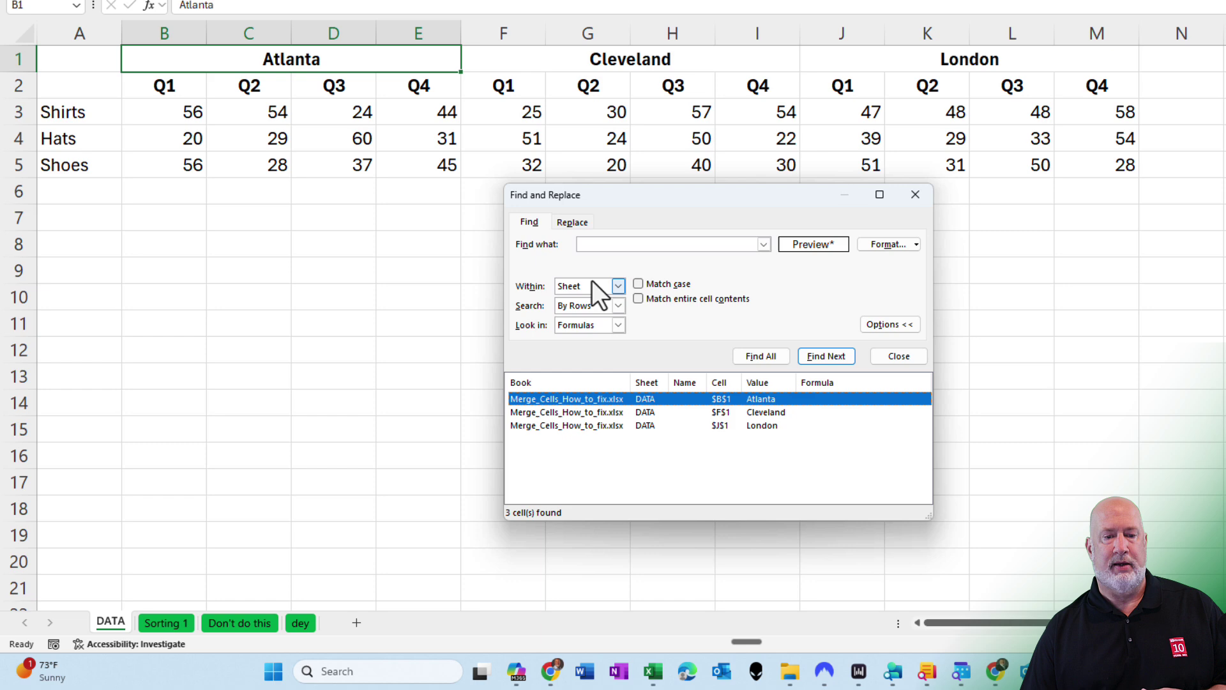
{"action": "left_click", "coordinate": [612, 284]}
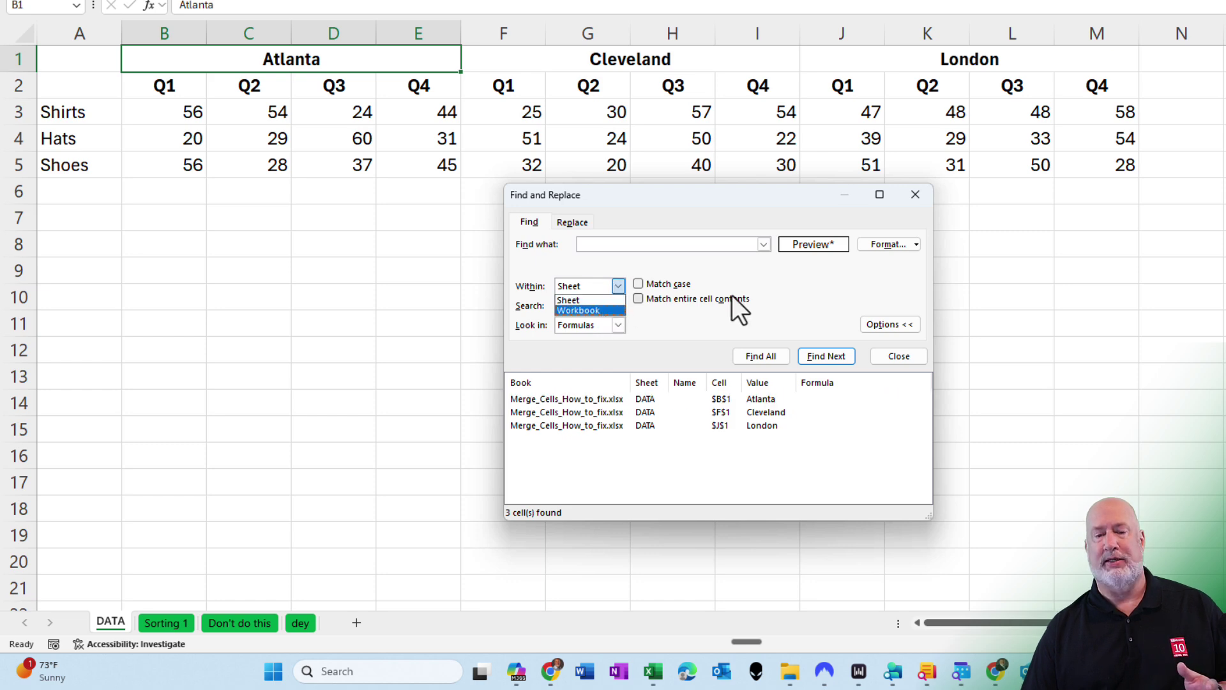
{"action": "left_click", "coordinate": [760, 281]}
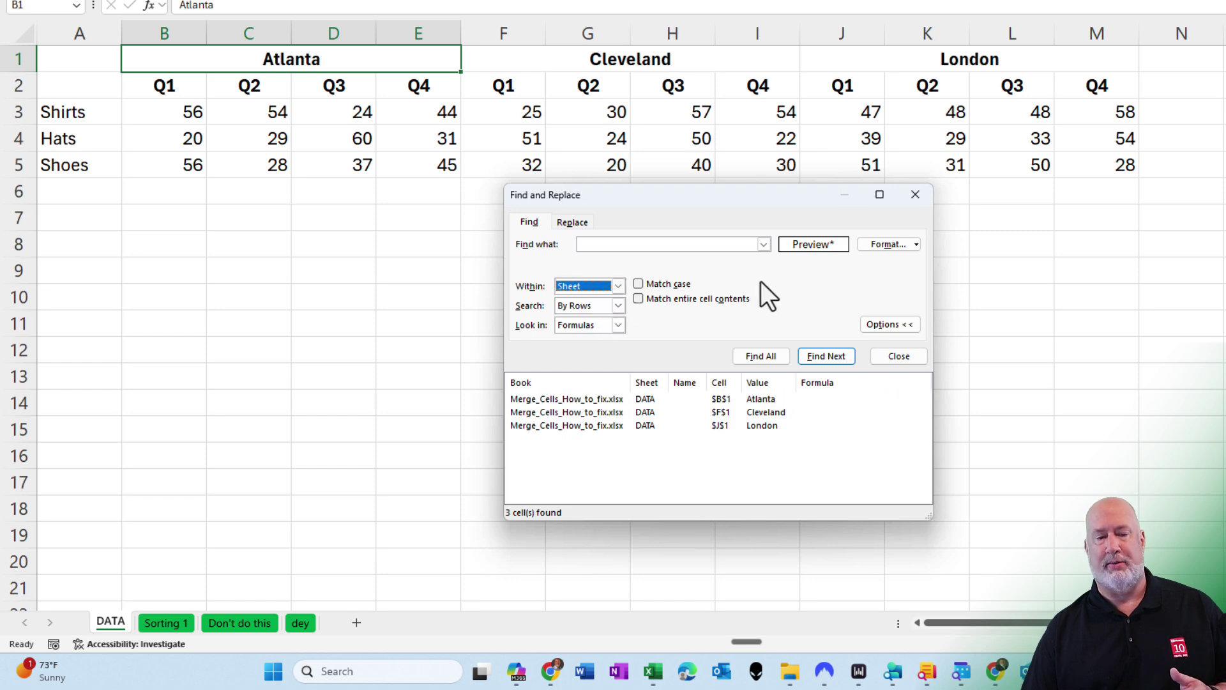
{"action": "left_click", "coordinate": [915, 194]}
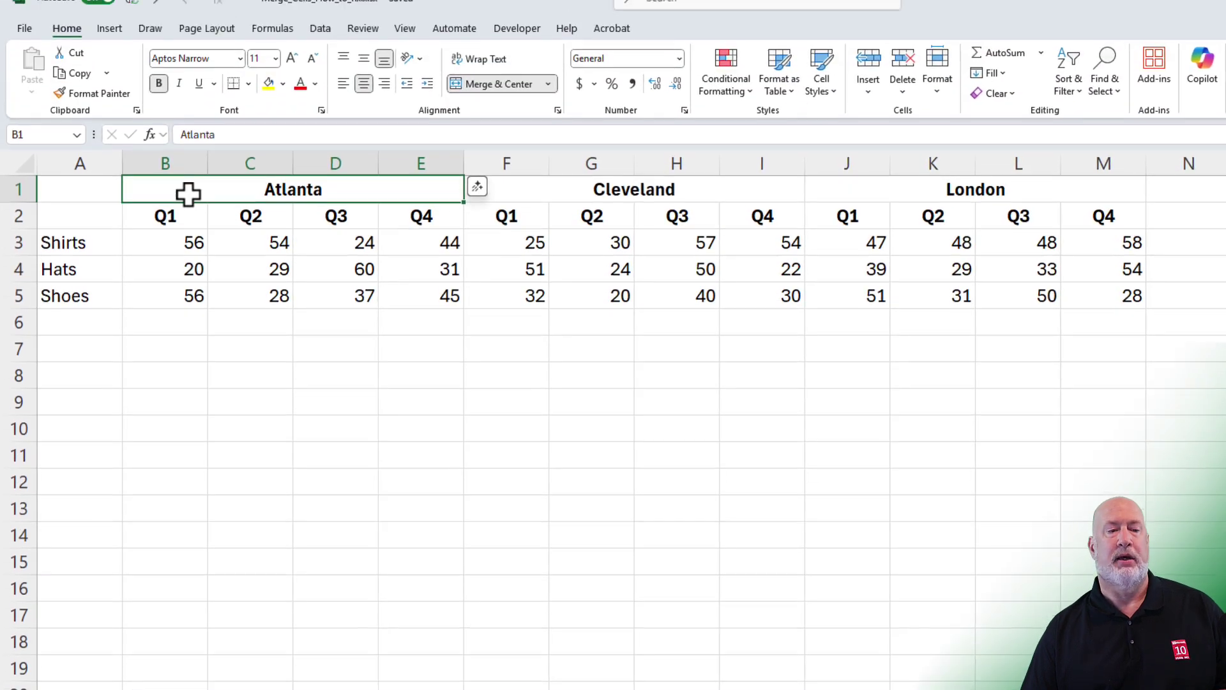
- Unmerge the Atlanta, Cleveland and London headers in B1:M1, then select the table A1:M5
{"action": "left_click_drag", "start_coordinate": [189, 193], "coordinate": [864, 183]}
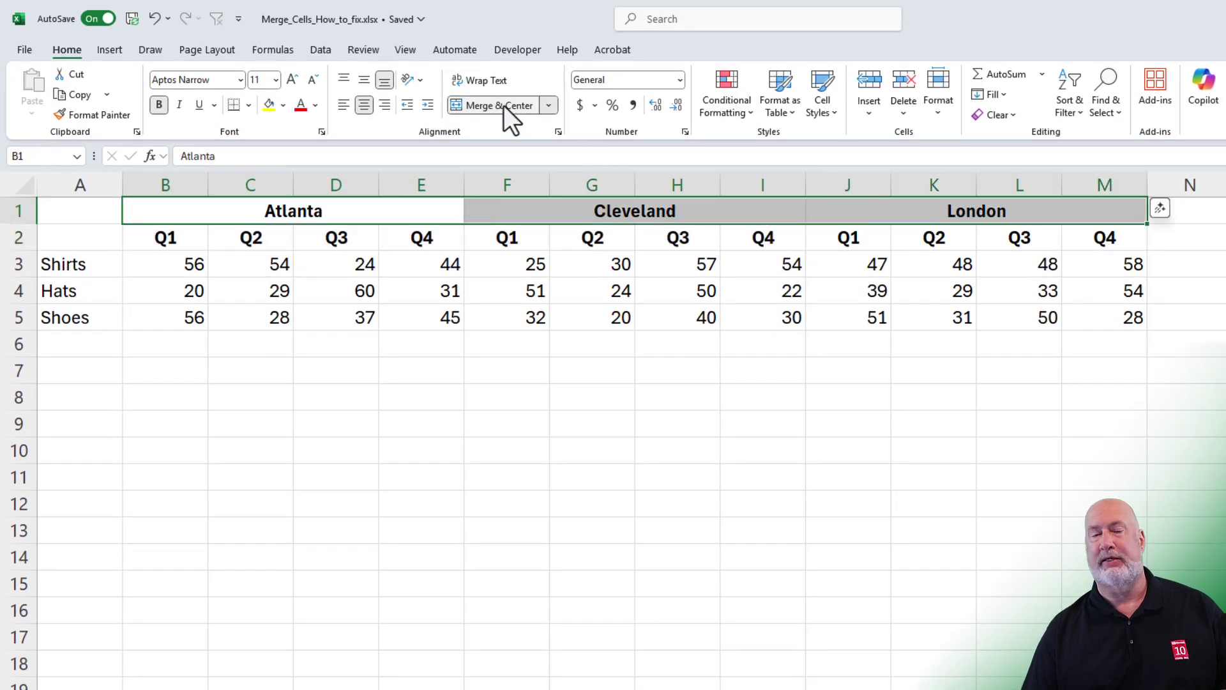
{"action": "left_click", "coordinate": [504, 105]}
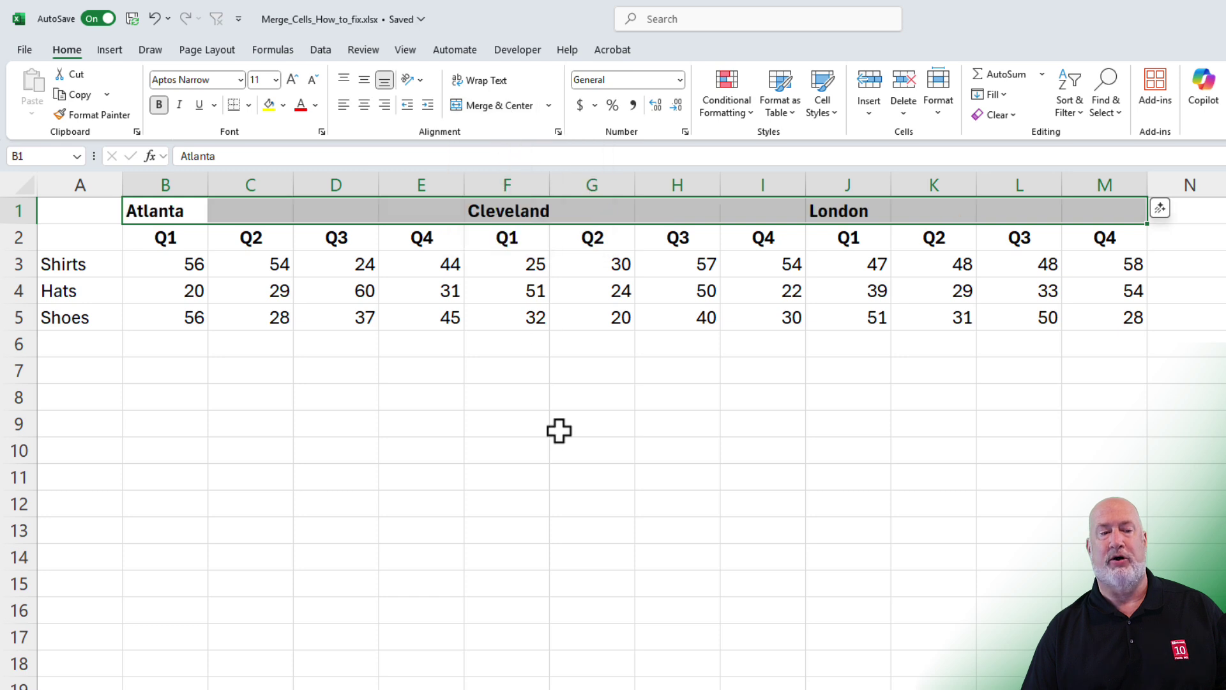
{"action": "left_click", "coordinate": [516, 372]}
{"action": "left_click", "coordinate": [365, 248]}
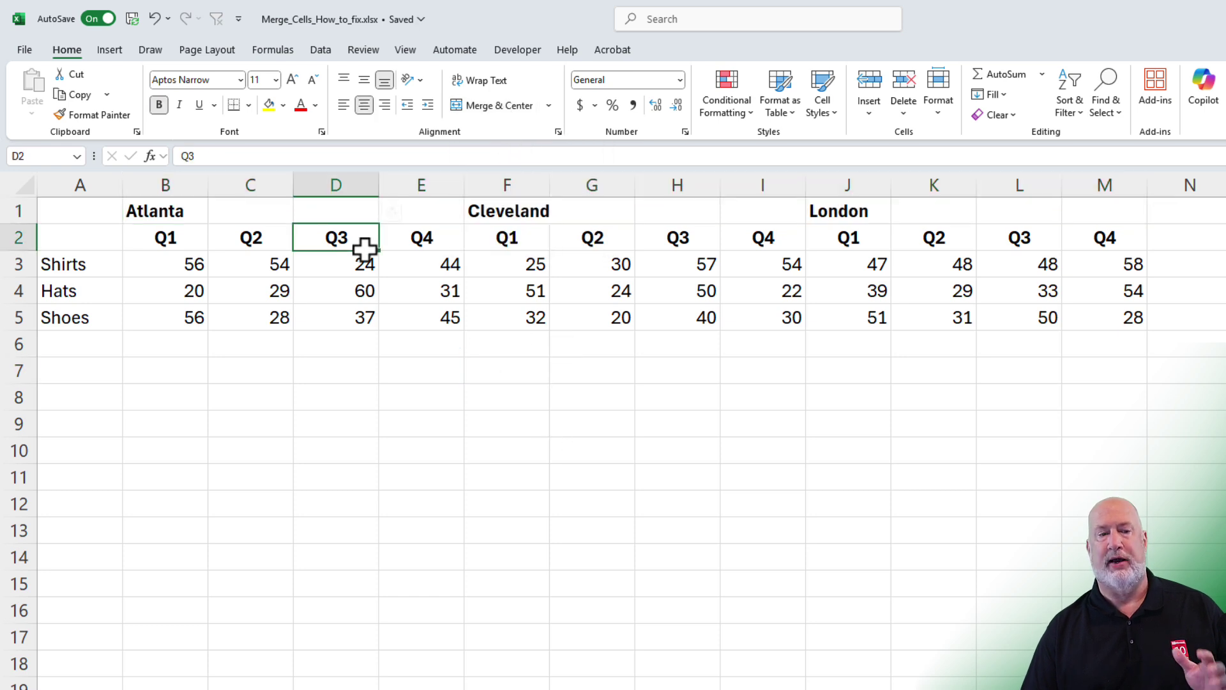
{"action": "left_click_drag", "start_coordinate": [105, 214], "coordinate": [1096, 318]}
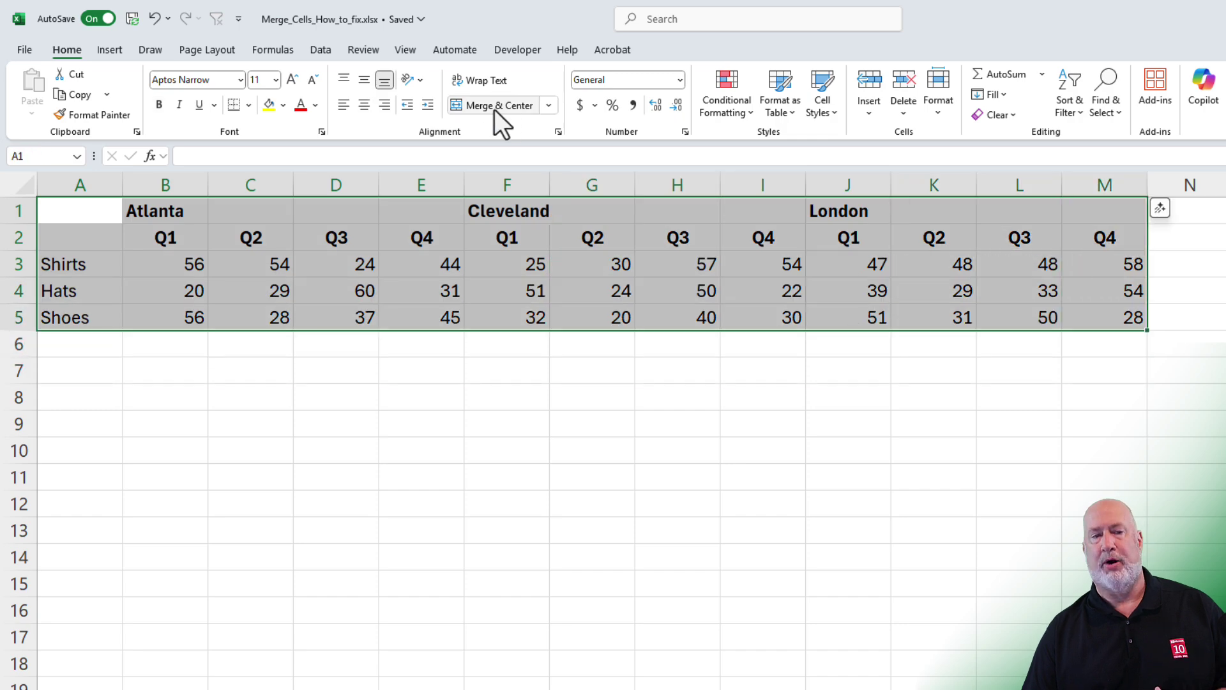
{"action": "left_click", "coordinate": [430, 301]}
{"action": "left_click", "coordinate": [147, 681]}
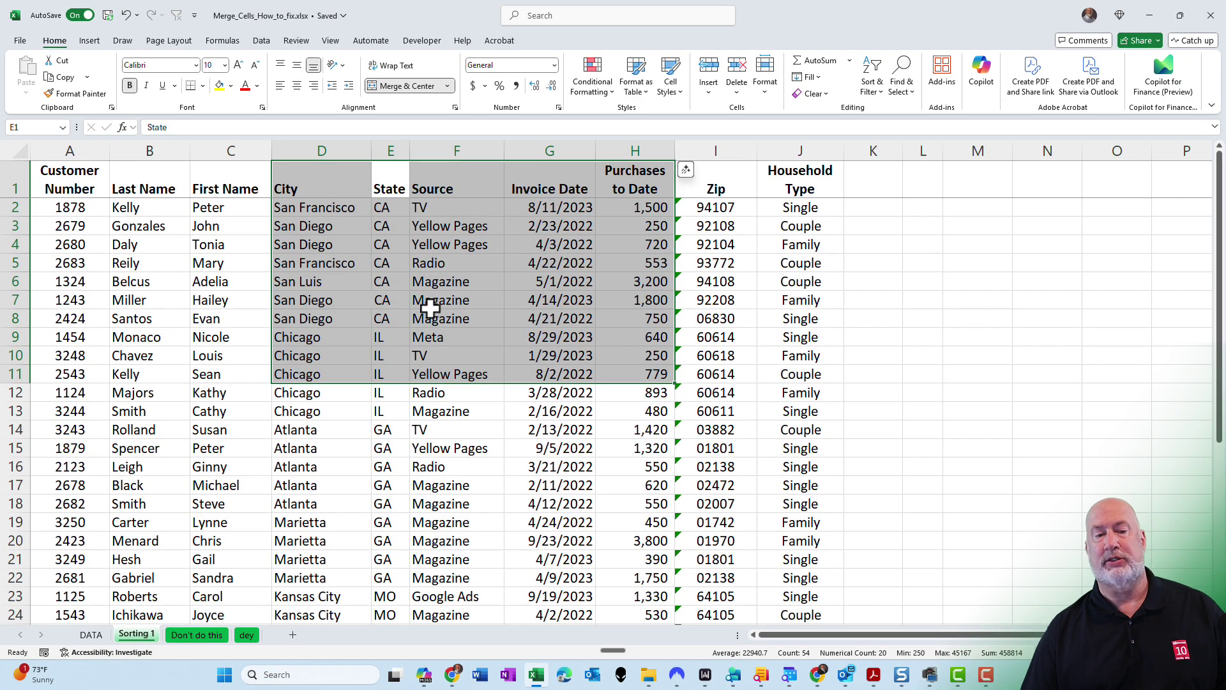
{"action": "left_click", "coordinate": [489, 264]}
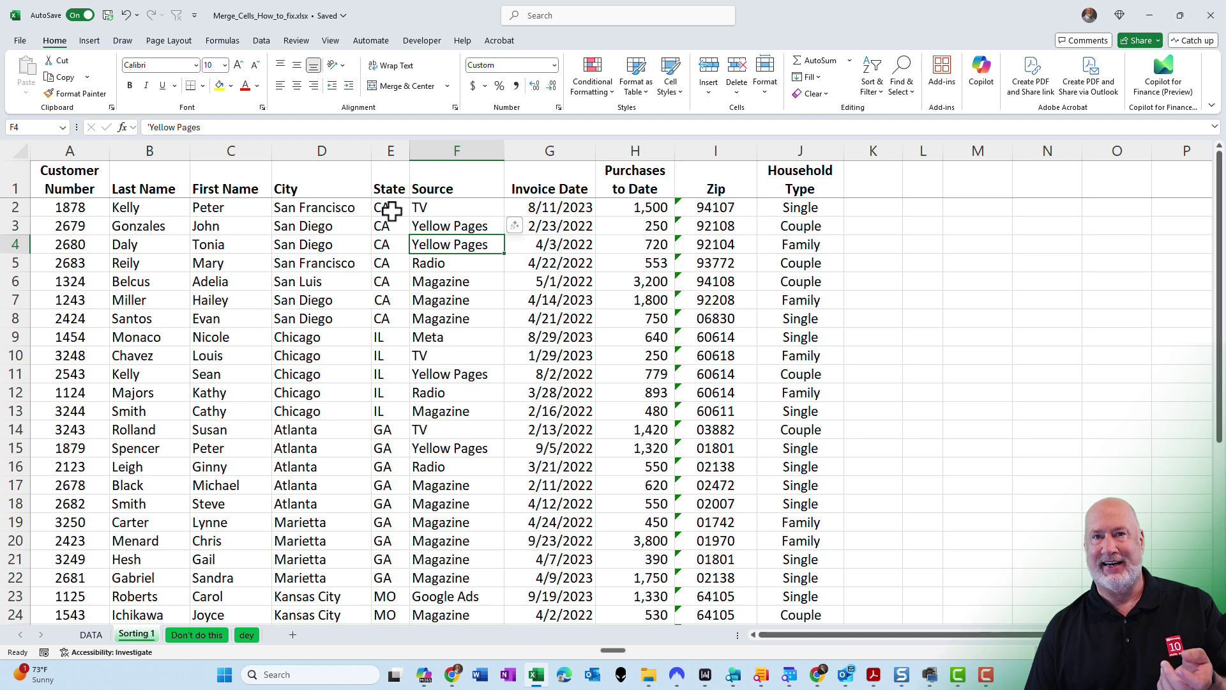
{"action": "right_click", "coordinate": [391, 211]}
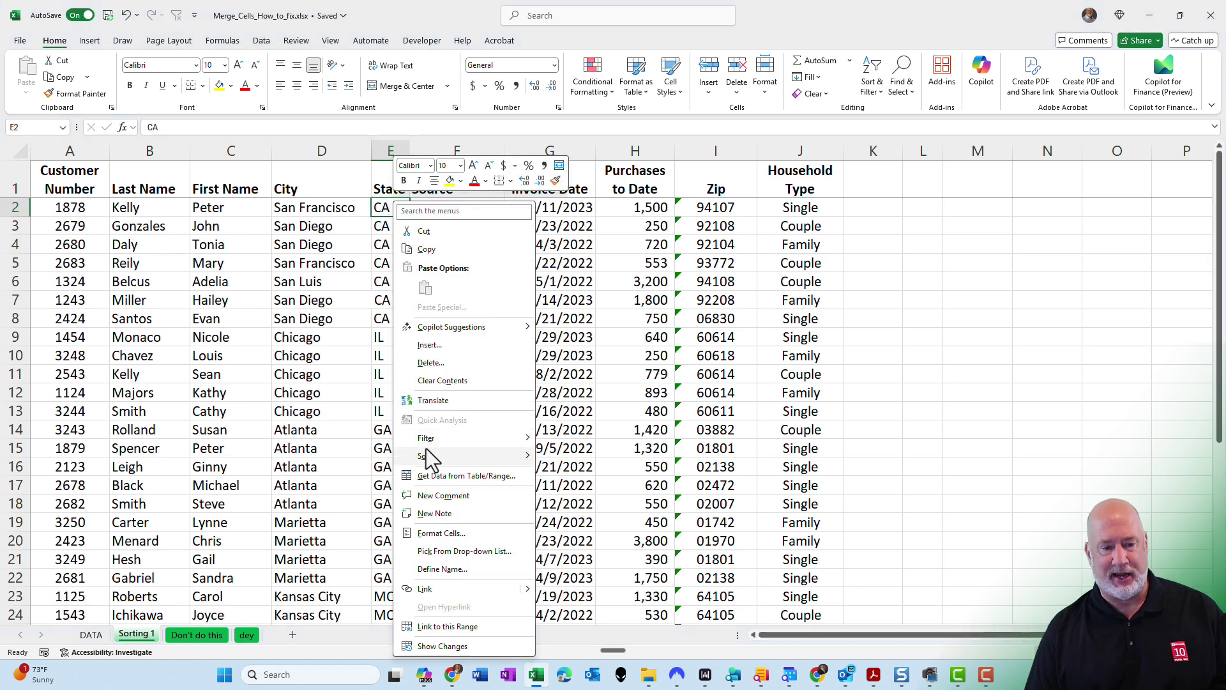
{"action": "mouse_move", "coordinate": [447, 455]}
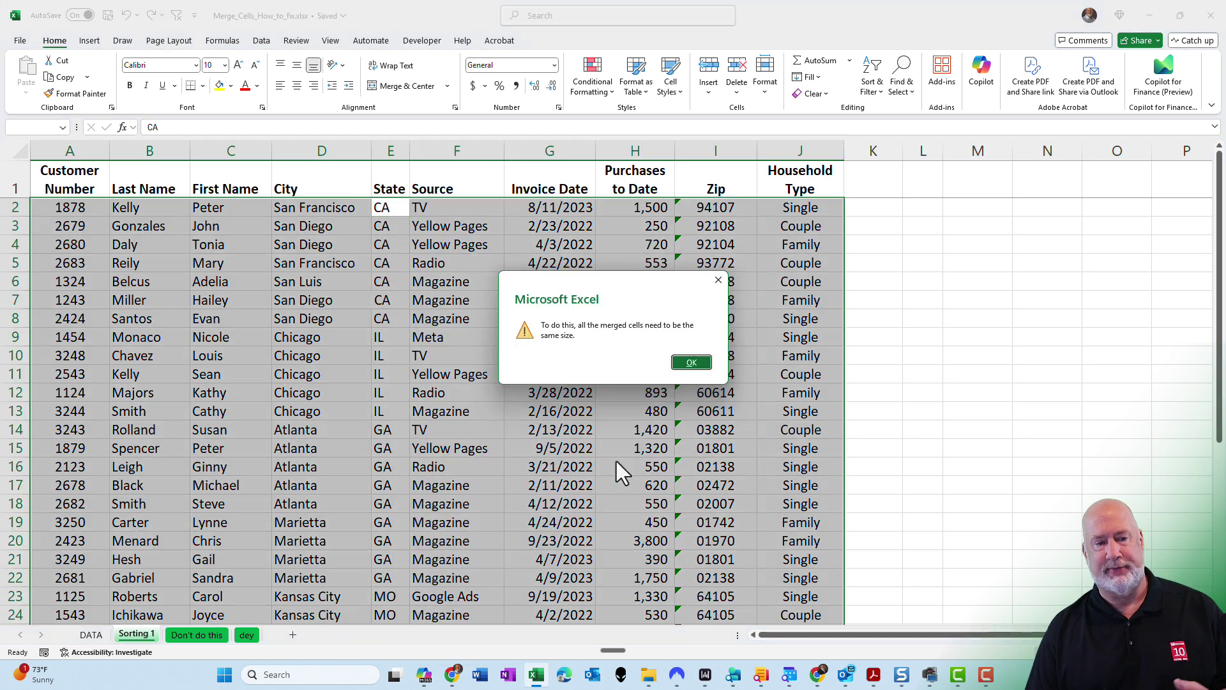
{"action": "left_click", "coordinate": [616, 458]}
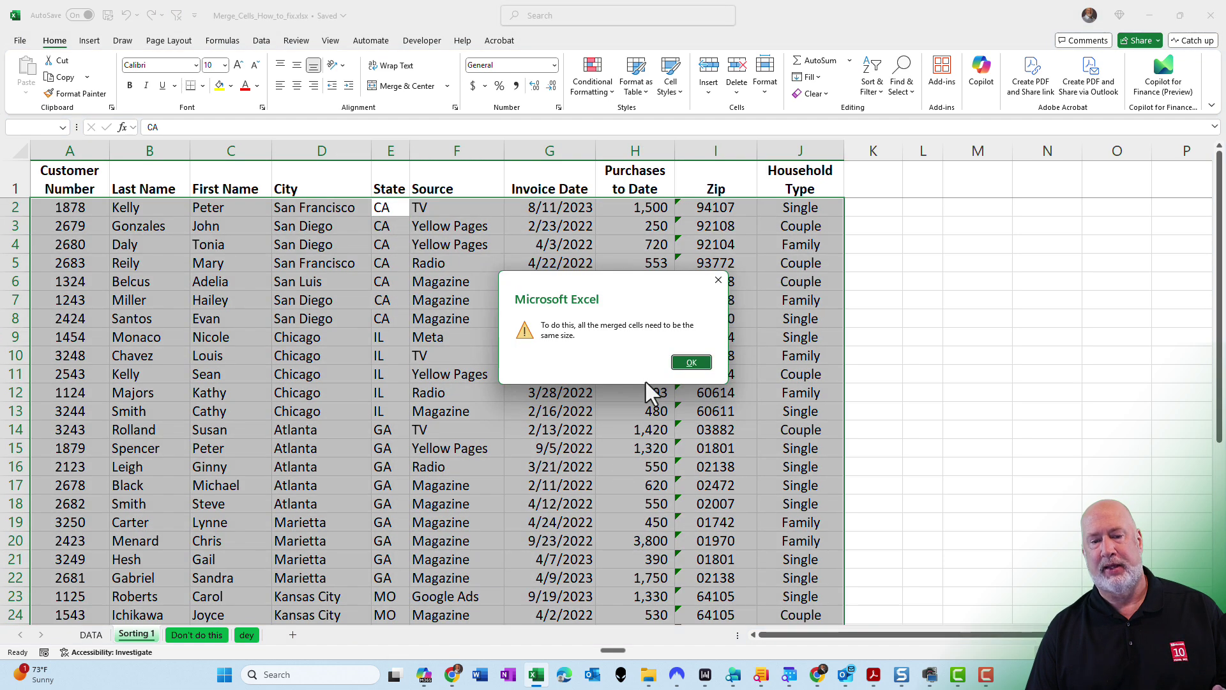
{"action": "left_click", "coordinate": [691, 363]}
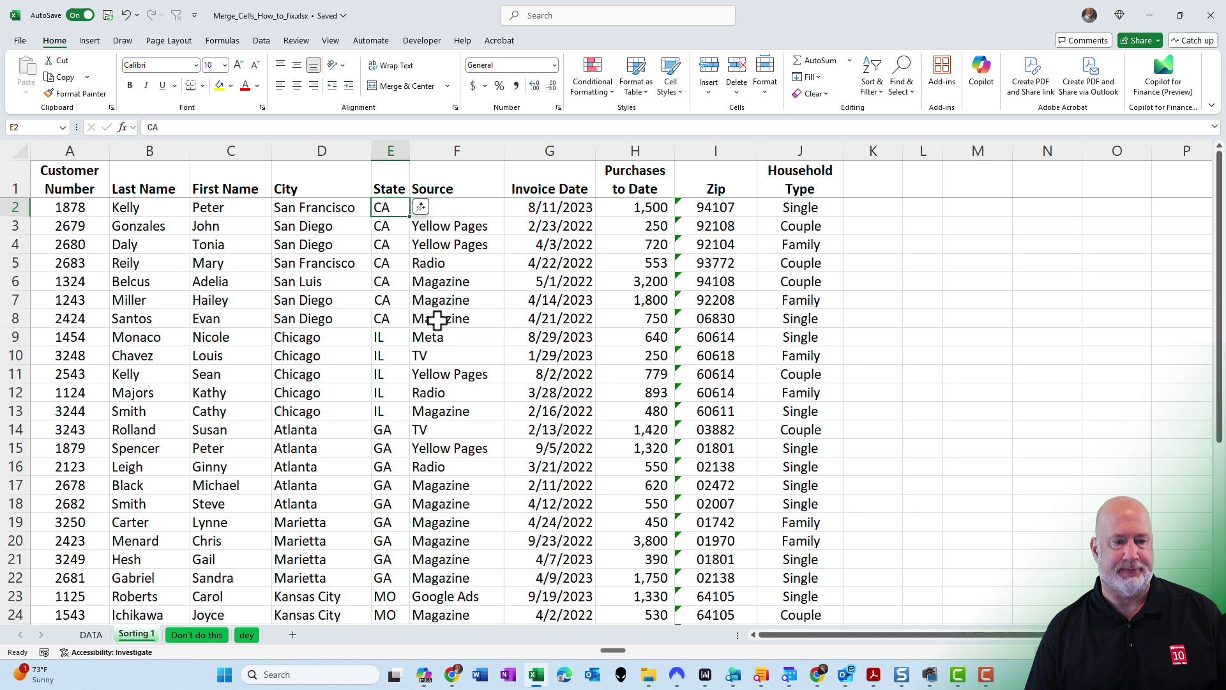
{"action": "left_click", "coordinate": [343, 299]}
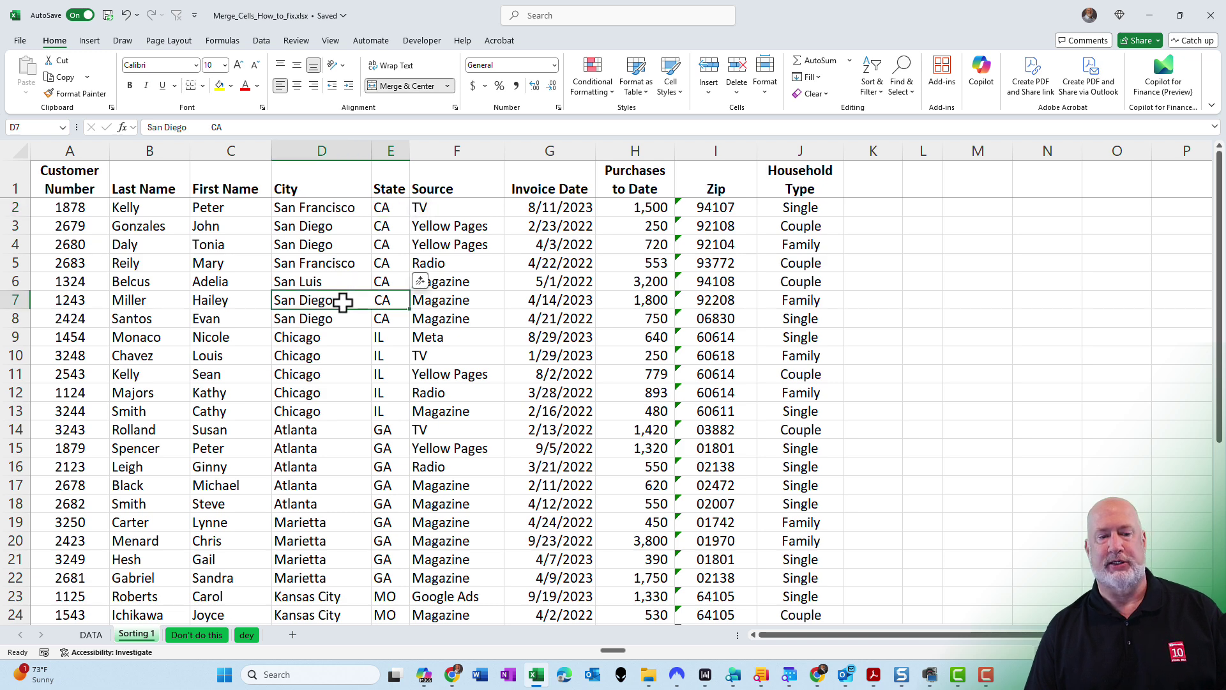
- Unmerge every cell on the sheet and delete the stray CA so D7 reads San Diego
{"action": "left_click", "coordinate": [19, 152]}
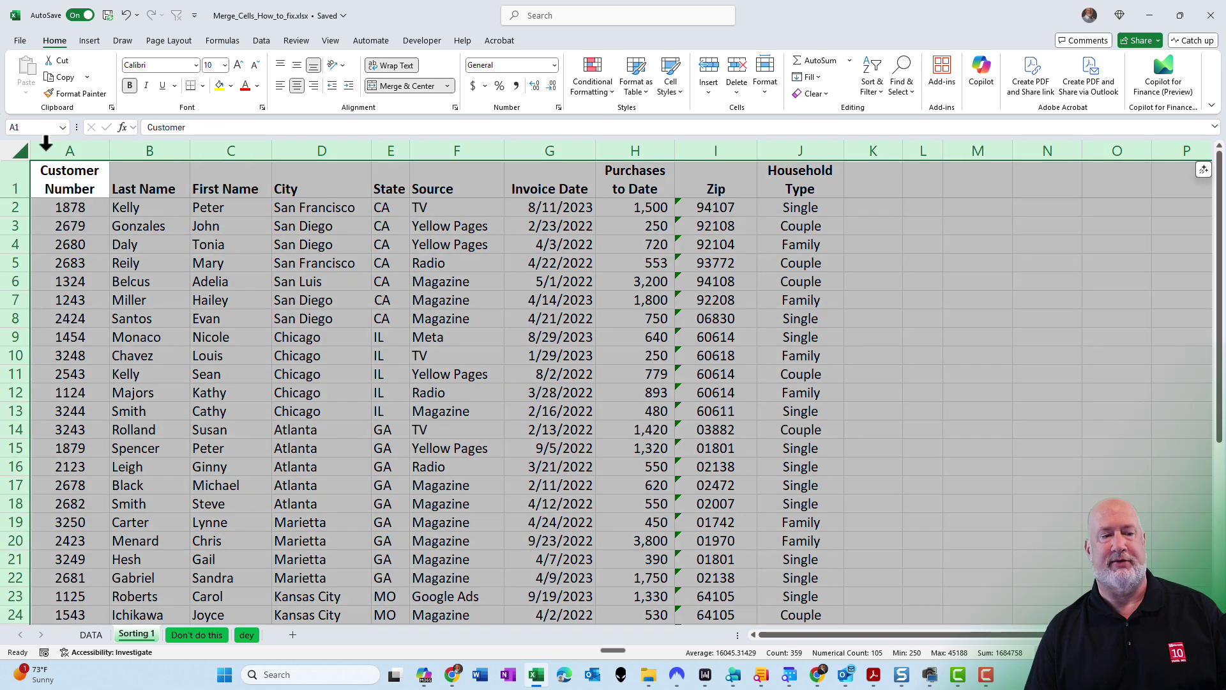
{"action": "left_click", "coordinate": [404, 88]}
{"action": "left_click", "coordinate": [481, 301]}
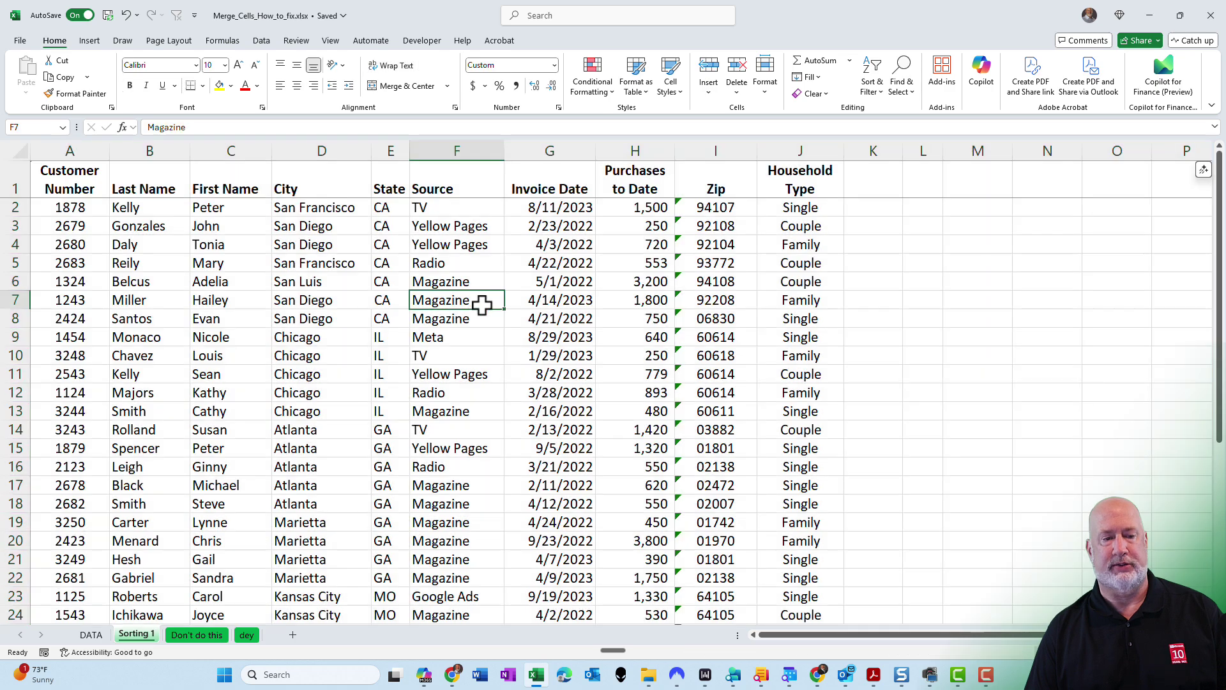
{"action": "left_click", "coordinate": [339, 301]}
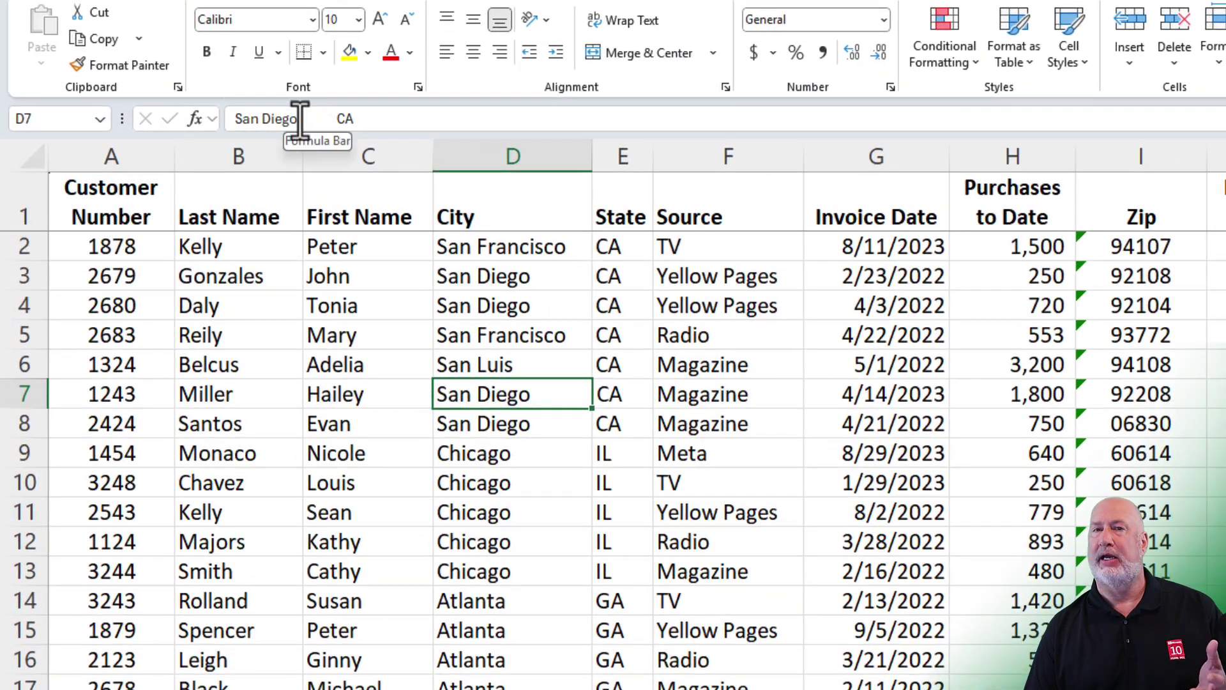
{"action": "left_click", "coordinate": [297, 118]}
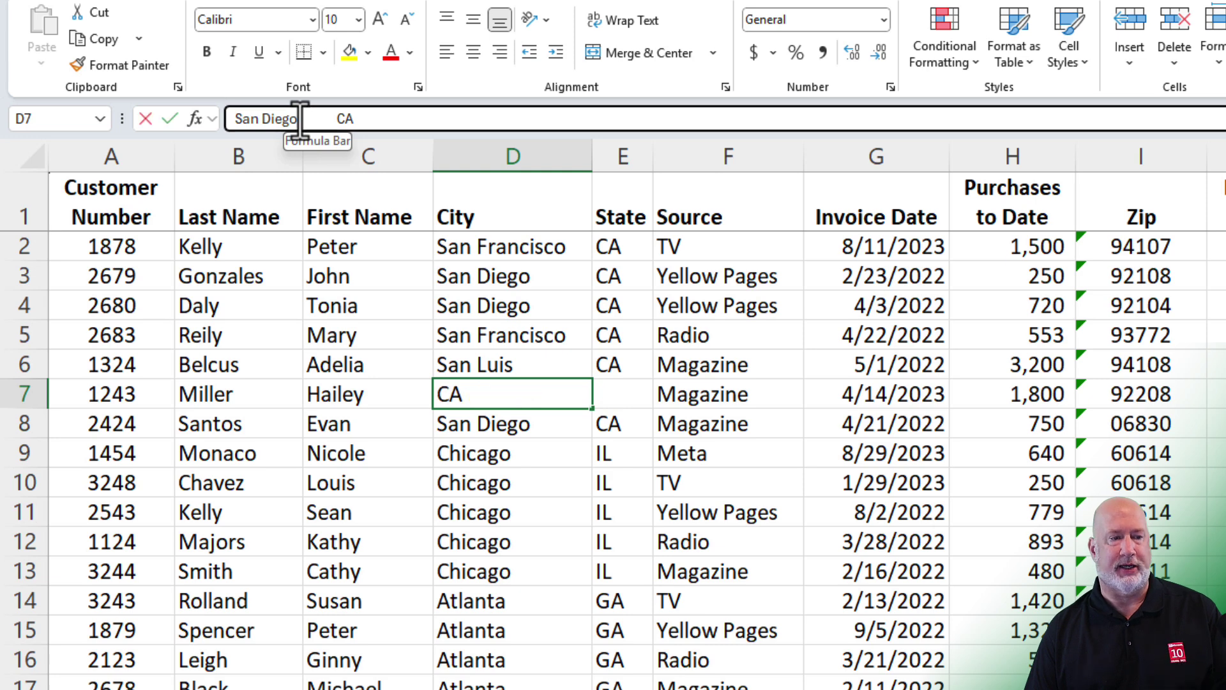
{"action": "double_click", "coordinate": [345, 119]}
{"action": "key", "text": "Delete"}
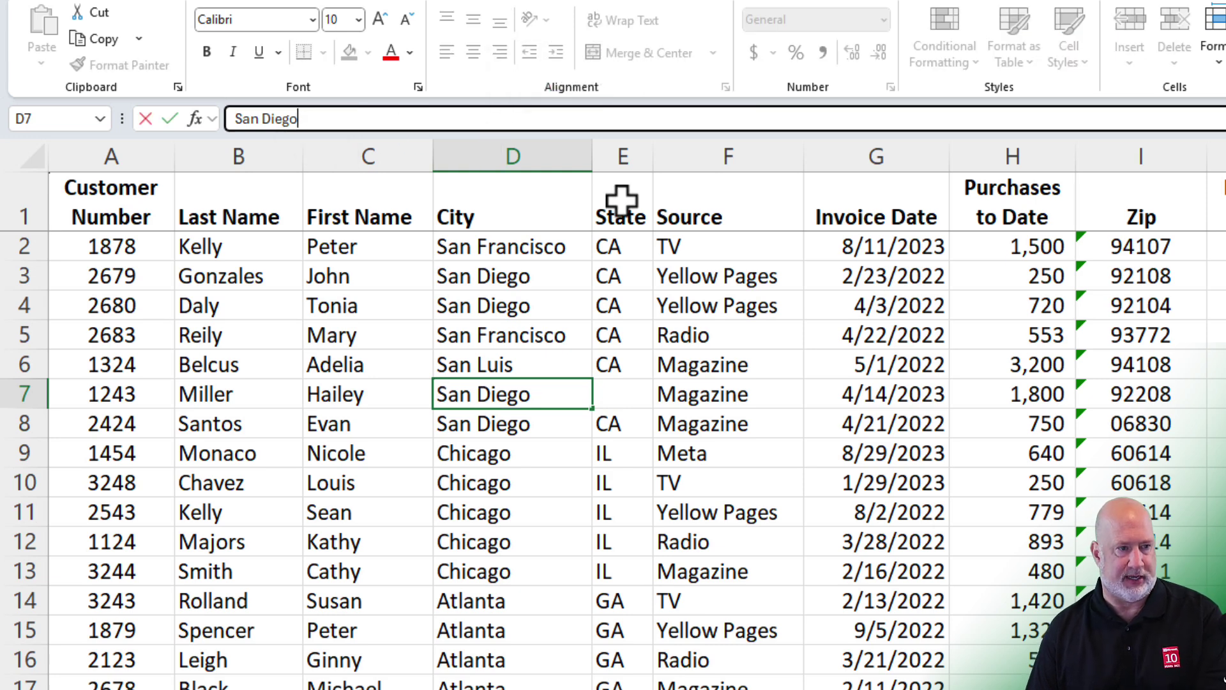
{"action": "key", "text": "Return"}
- Enter CA as the State in row 7
{"action": "left_click", "coordinate": [637, 476]}
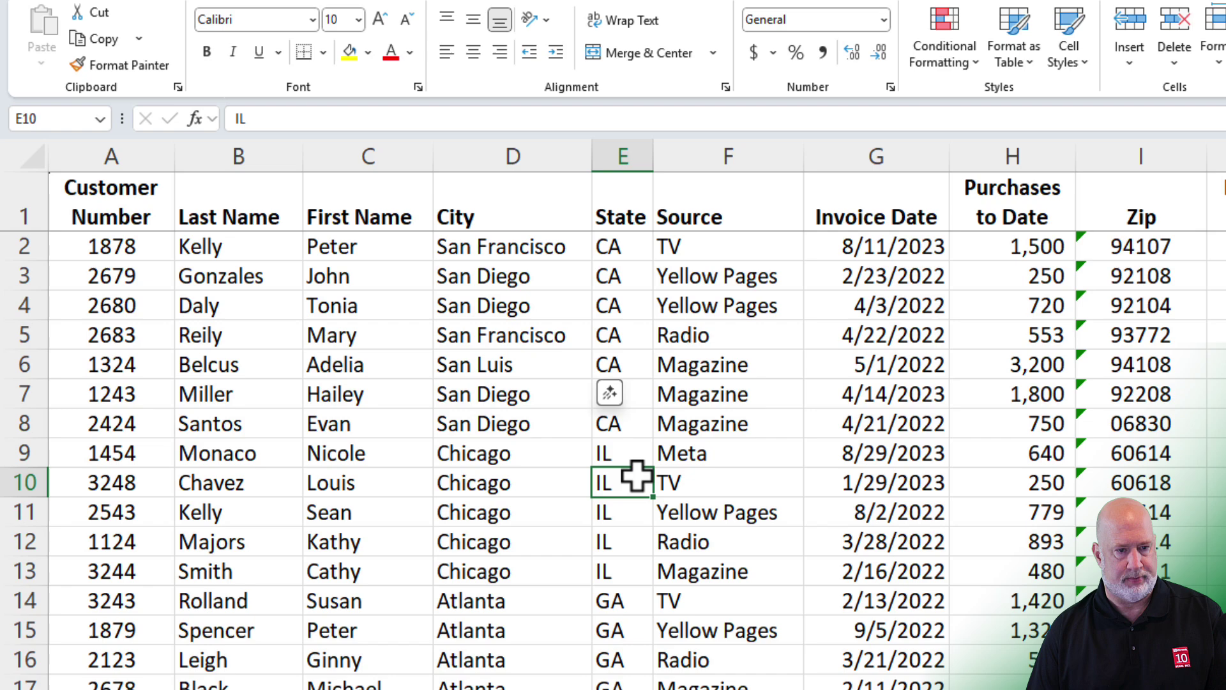
{"action": "left_click", "coordinate": [636, 397]}
{"action": "type", "text": "CA"}
{"action": "key", "text": "Return"}
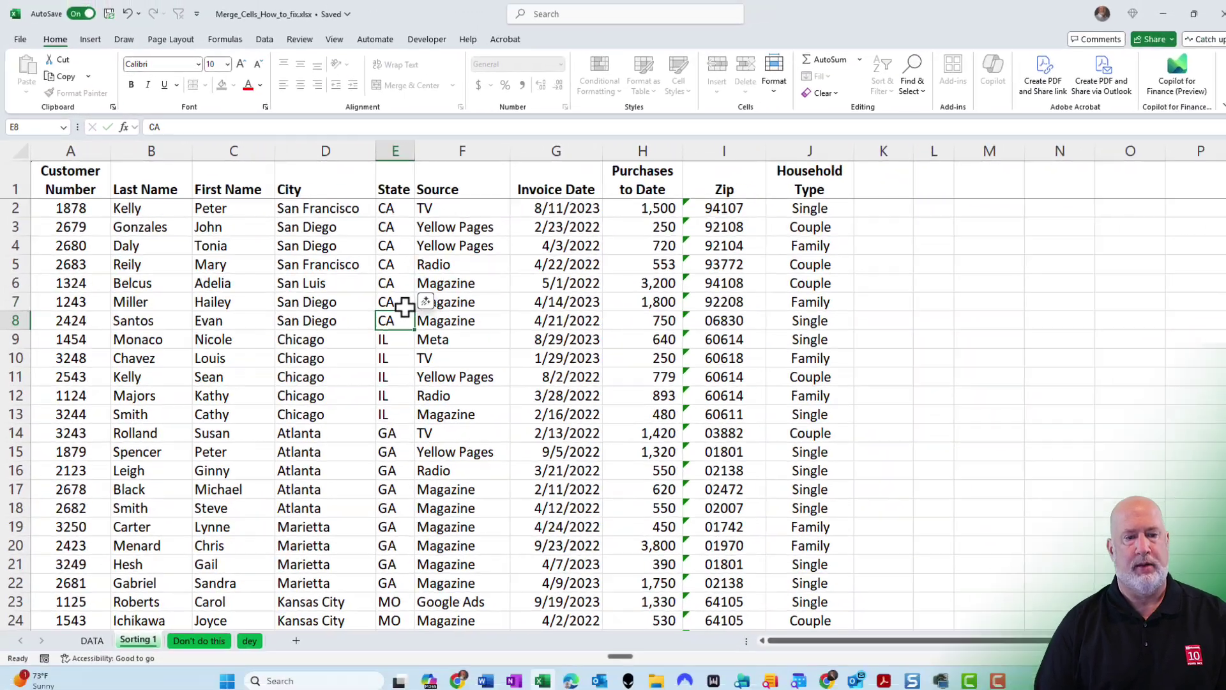
- Sort the list A to Z on the City column from cell D4
{"action": "left_click", "coordinate": [312, 246]}
{"action": "right_click", "coordinate": [312, 247]}
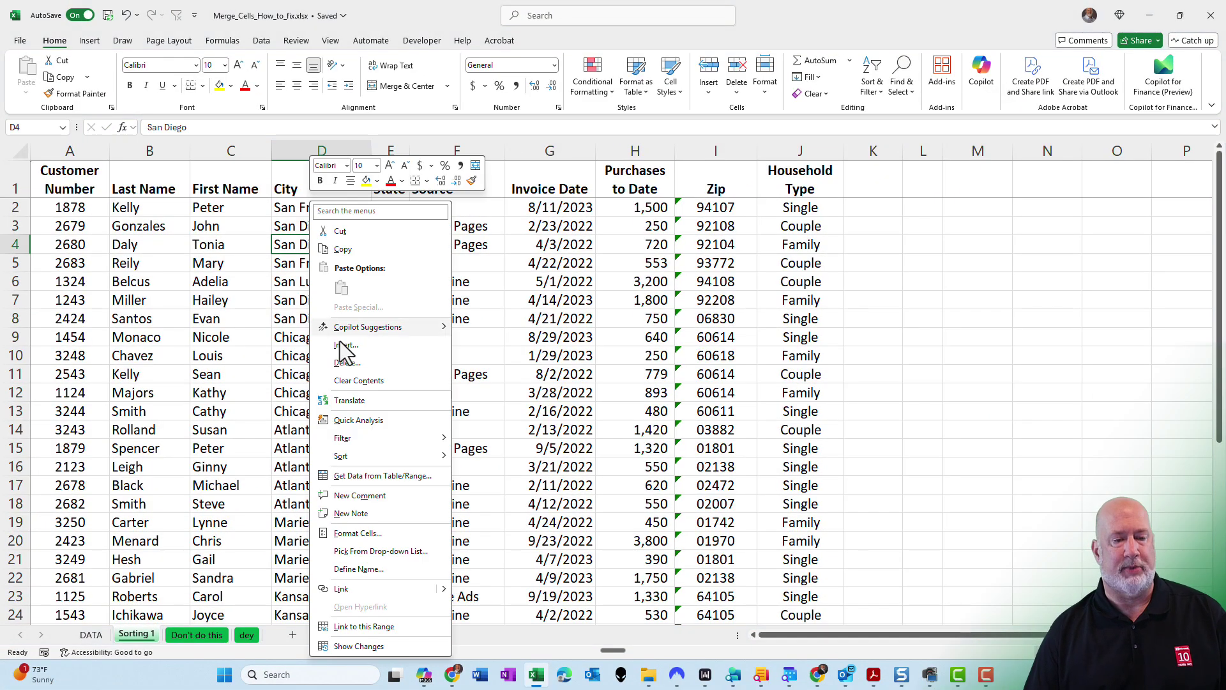
{"action": "mouse_move", "coordinate": [371, 456]}
{"action": "left_click", "coordinate": [509, 463]}
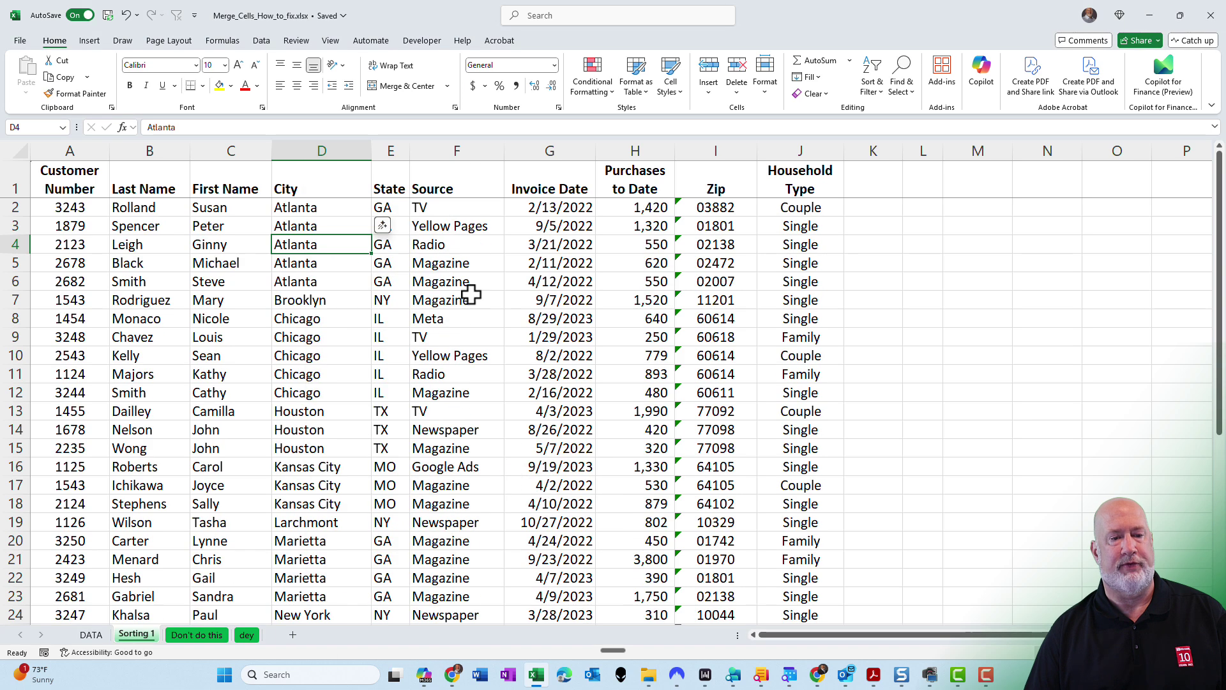
- Select the State through Purchases block to inspect the merged CA, GA and IL groups
{"action": "left_click", "coordinate": [471, 289]}
{"action": "left_click", "coordinate": [391, 150]}
{"action": "left_click", "coordinate": [405, 191]}
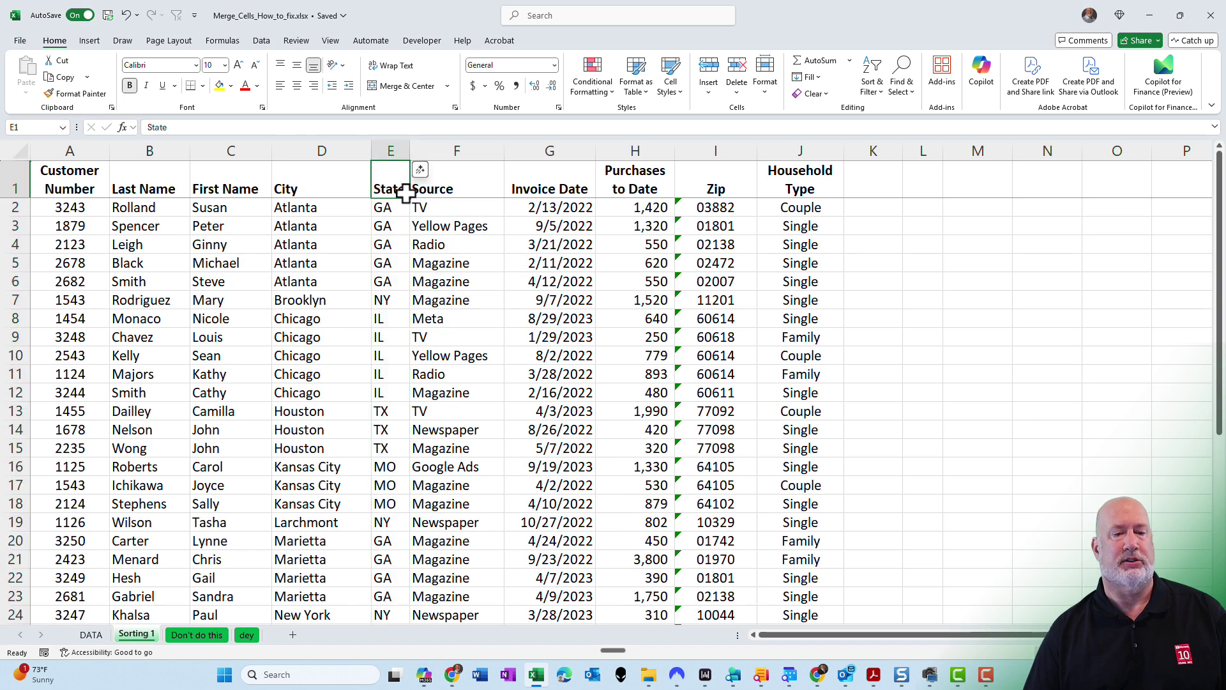
{"action": "left_click_drag", "start_coordinate": [396, 177], "coordinate": [630, 396]}
{"action": "left_click", "coordinate": [514, 304]}
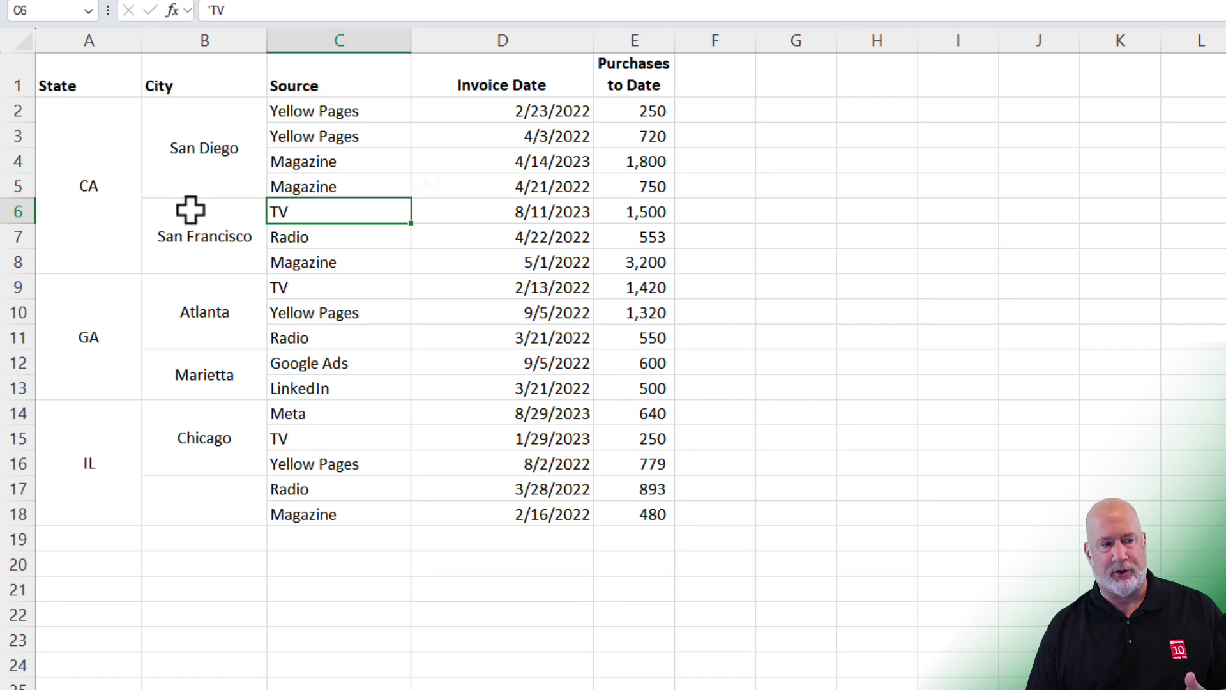
- Unmerge the State and City cells in A2:B18
{"action": "left_click_drag", "start_coordinate": [108, 154], "coordinate": [186, 471]}
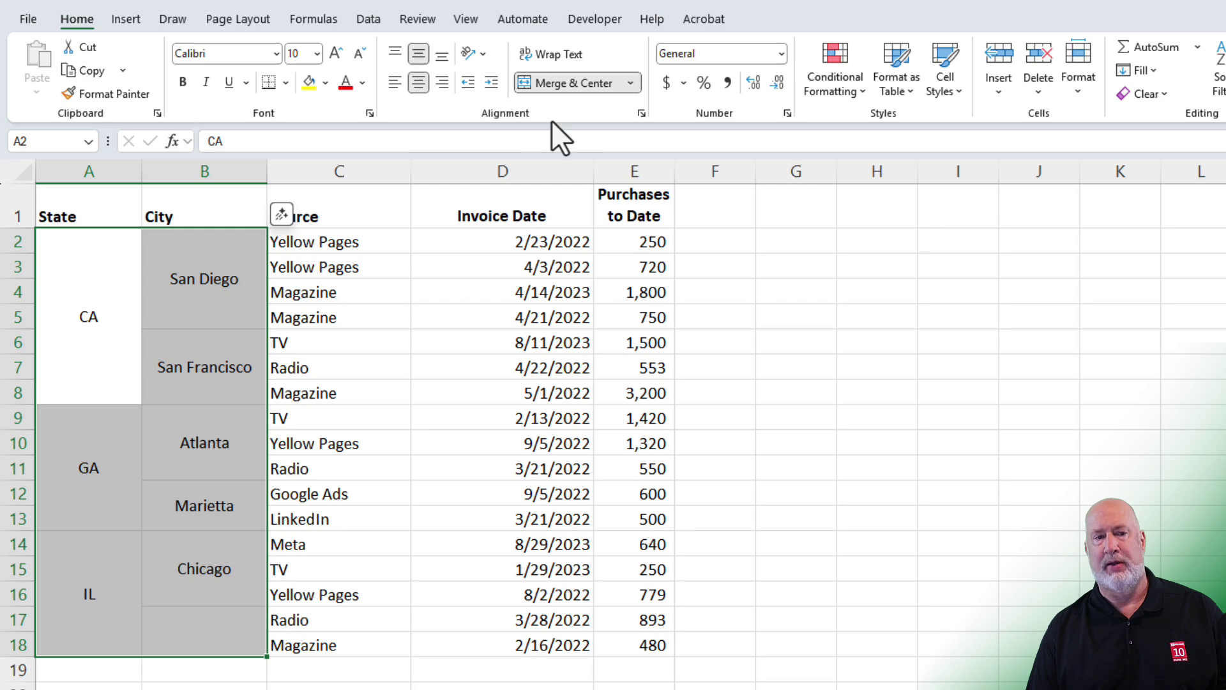
{"action": "left_click", "coordinate": [562, 87]}
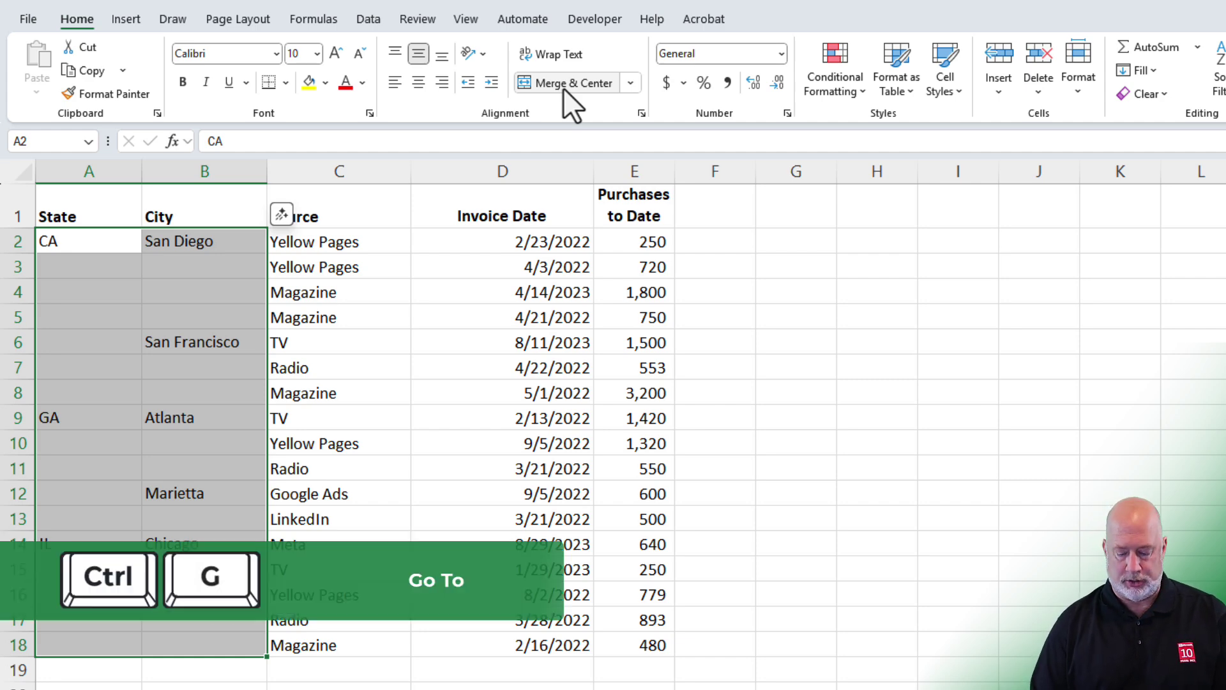
- Use Go To Special with Blanks to select the empty State and City cells
{"action": "key", "text": "ctrl+g"}
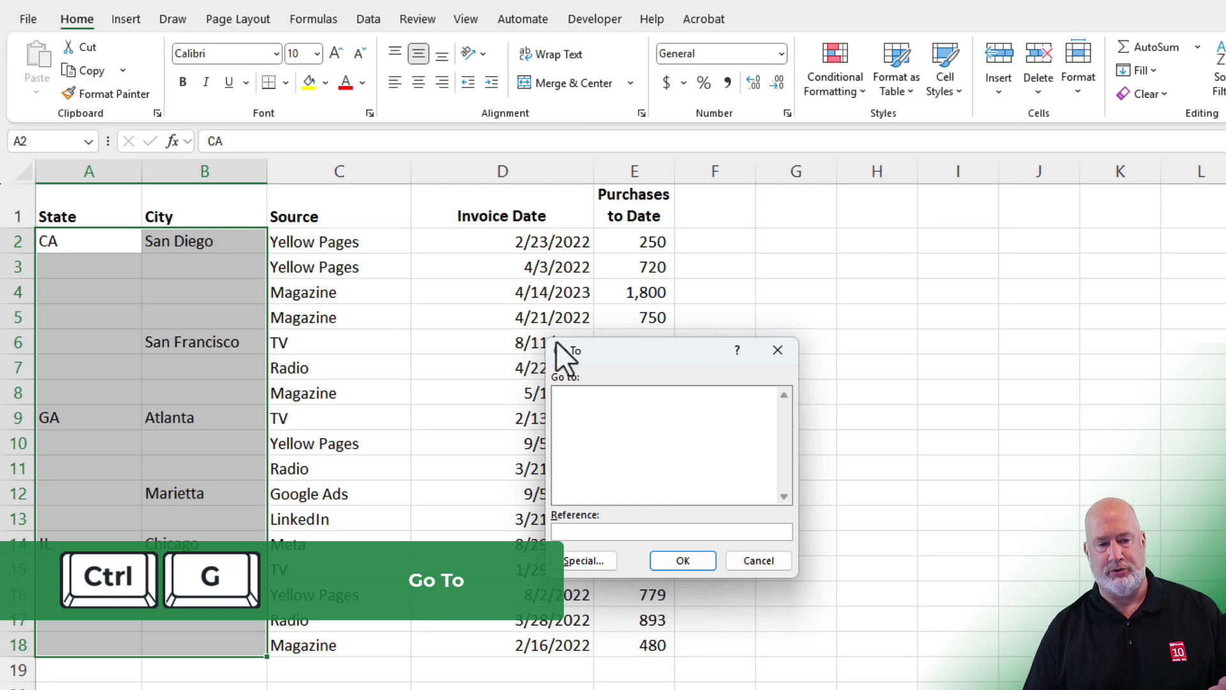
{"action": "left_click", "coordinate": [585, 561]}
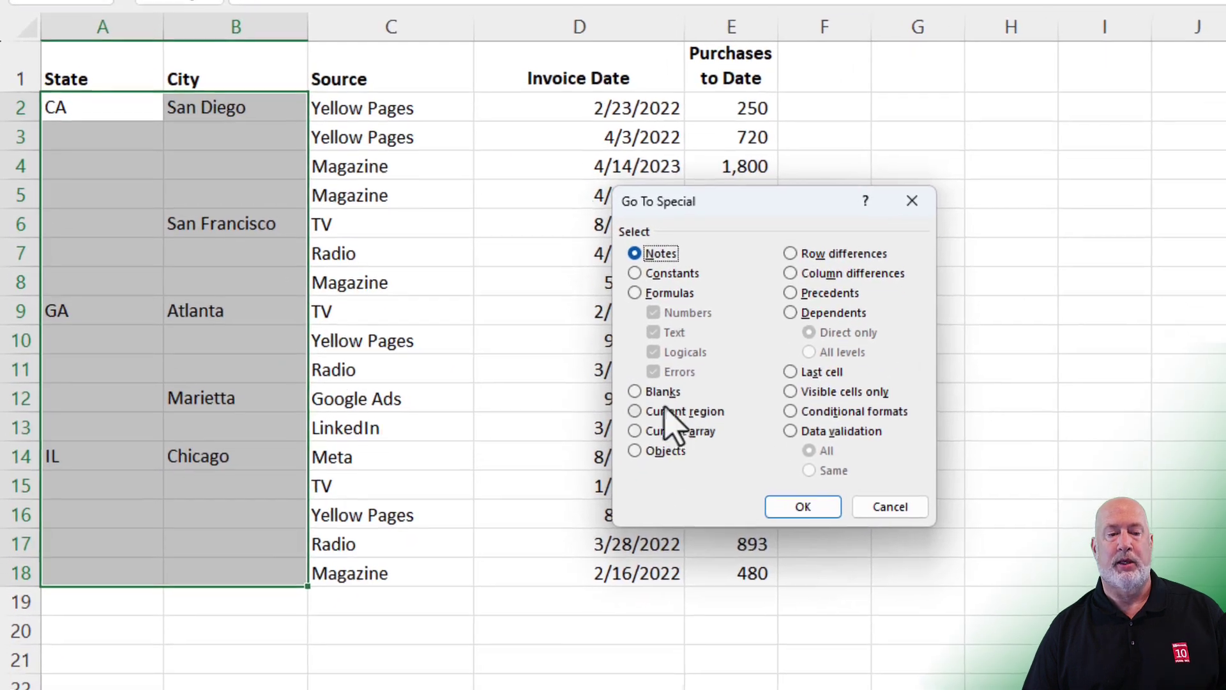
{"action": "left_click", "coordinate": [575, 487]}
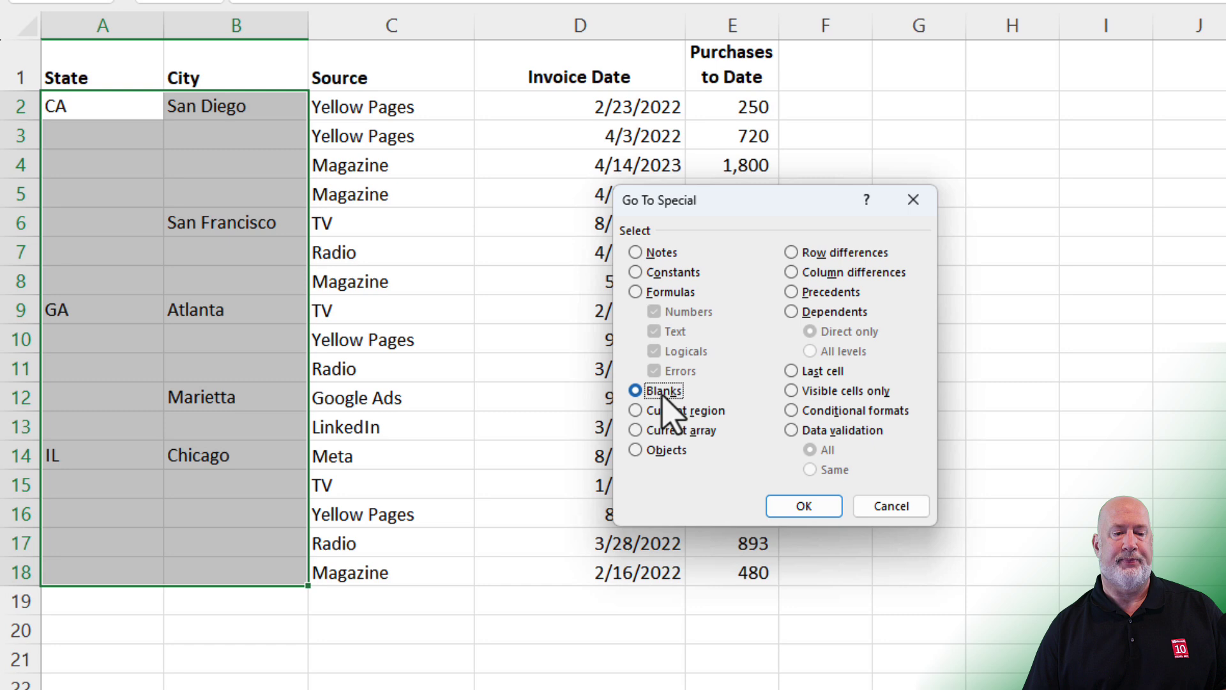
{"action": "left_click", "coordinate": [820, 506]}
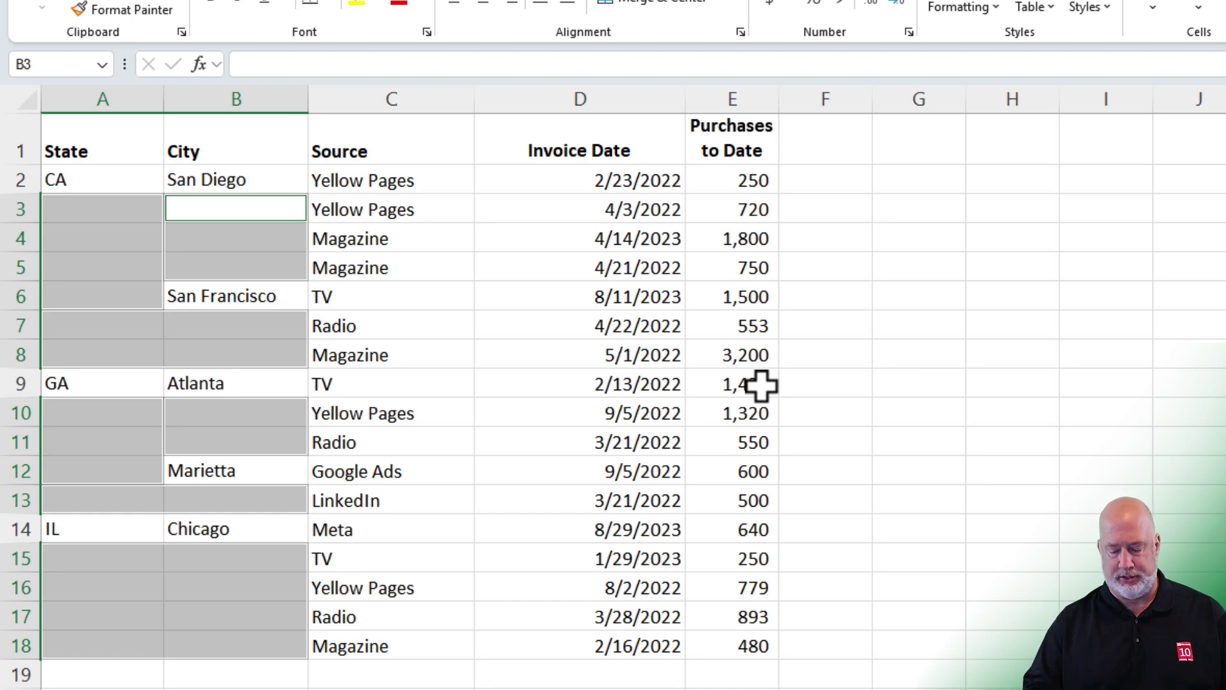
- Fill all selected blanks with =B2 using Ctrl+Enter, then check the formulas in B3 and A3
{"action": "type", "text": "="}
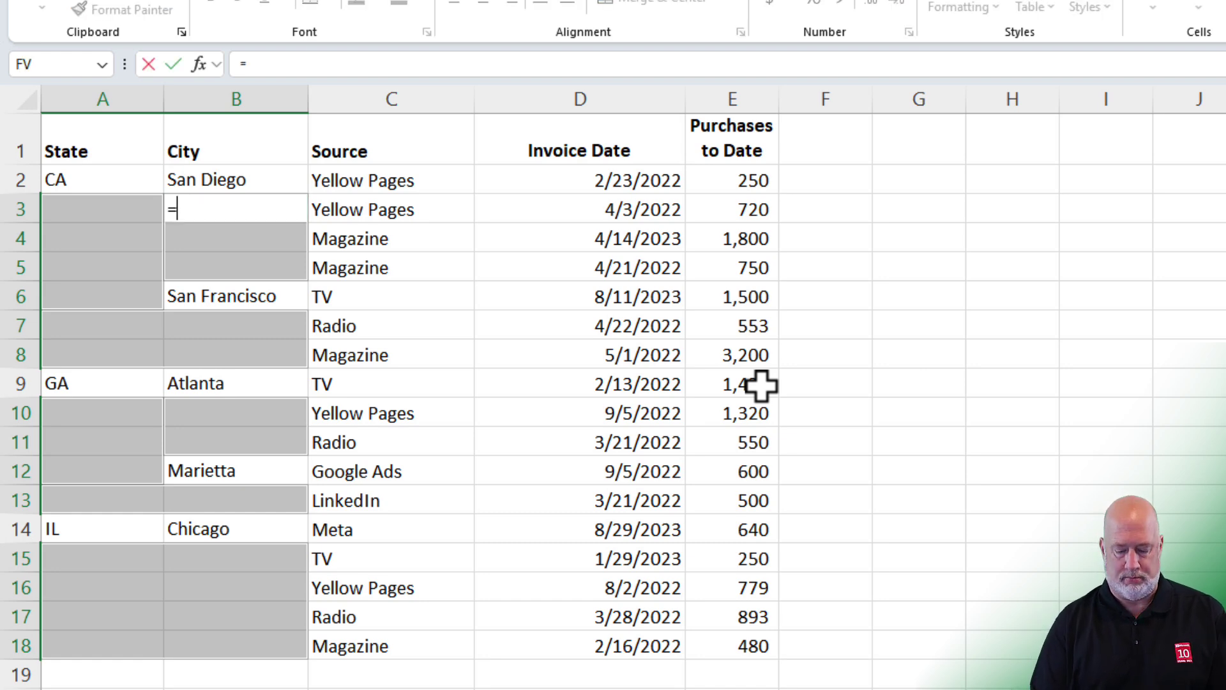
{"action": "type", "text": "B2"}
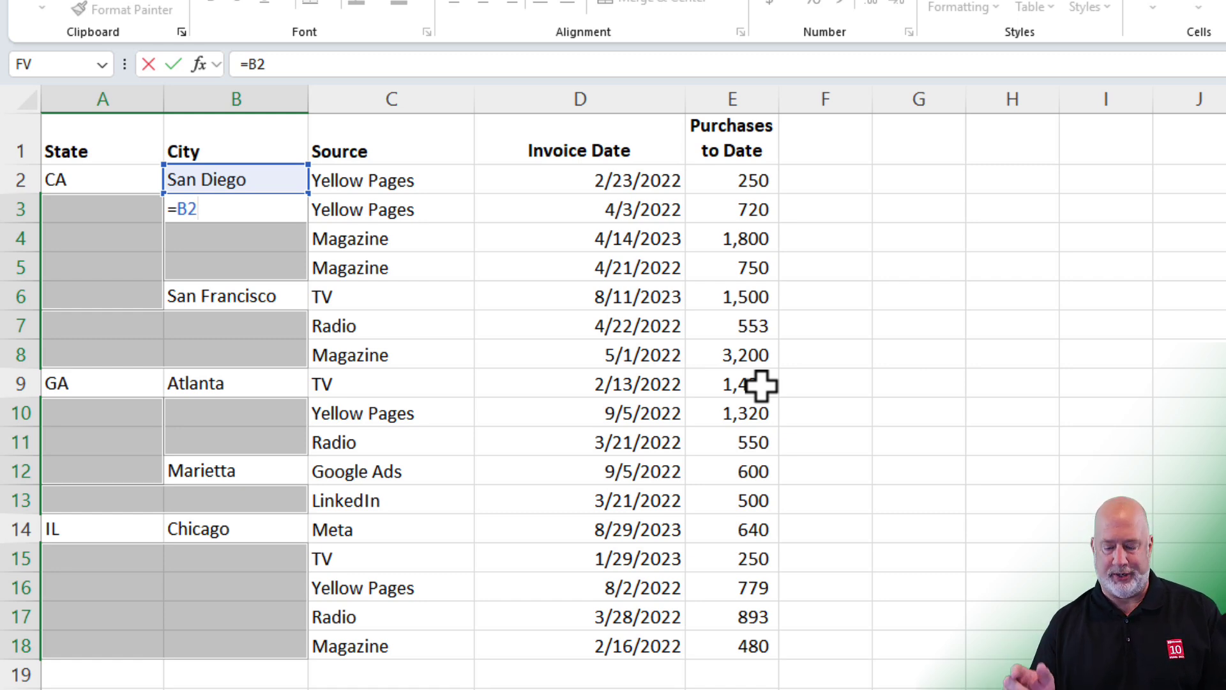
{"action": "key", "text": "ctrl+Return"}
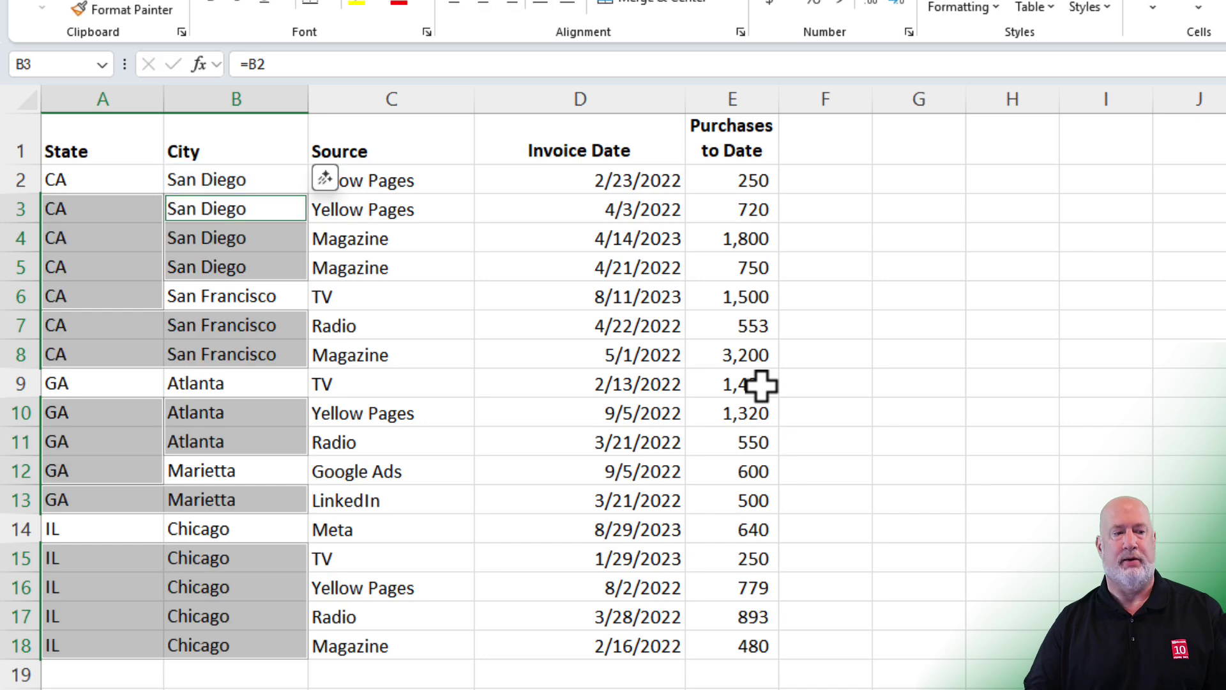
{"action": "left_click", "coordinate": [228, 209]}
{"action": "left_click", "coordinate": [78, 210]}
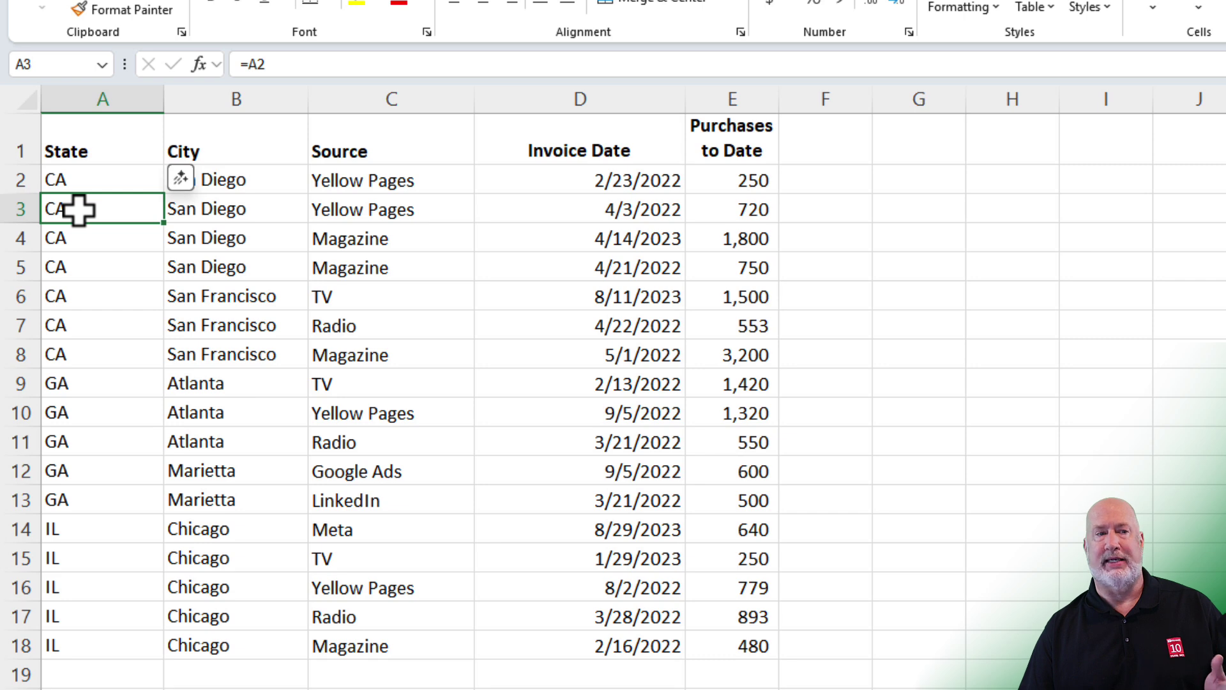
- Copy the State and City columns and paste them back over themselves as plain values
{"action": "left_click_drag", "start_coordinate": [136, 96], "coordinate": [199, 105]}
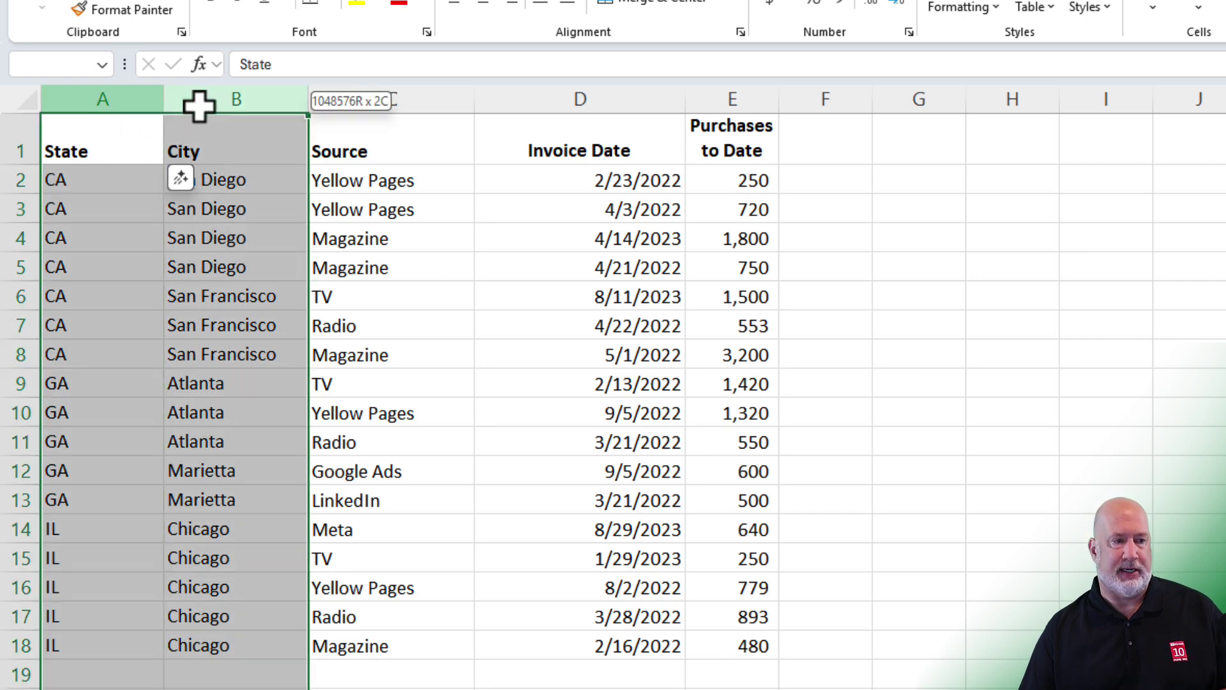
{"action": "right_click", "coordinate": [201, 102]}
{"action": "left_click", "coordinate": [262, 185]}
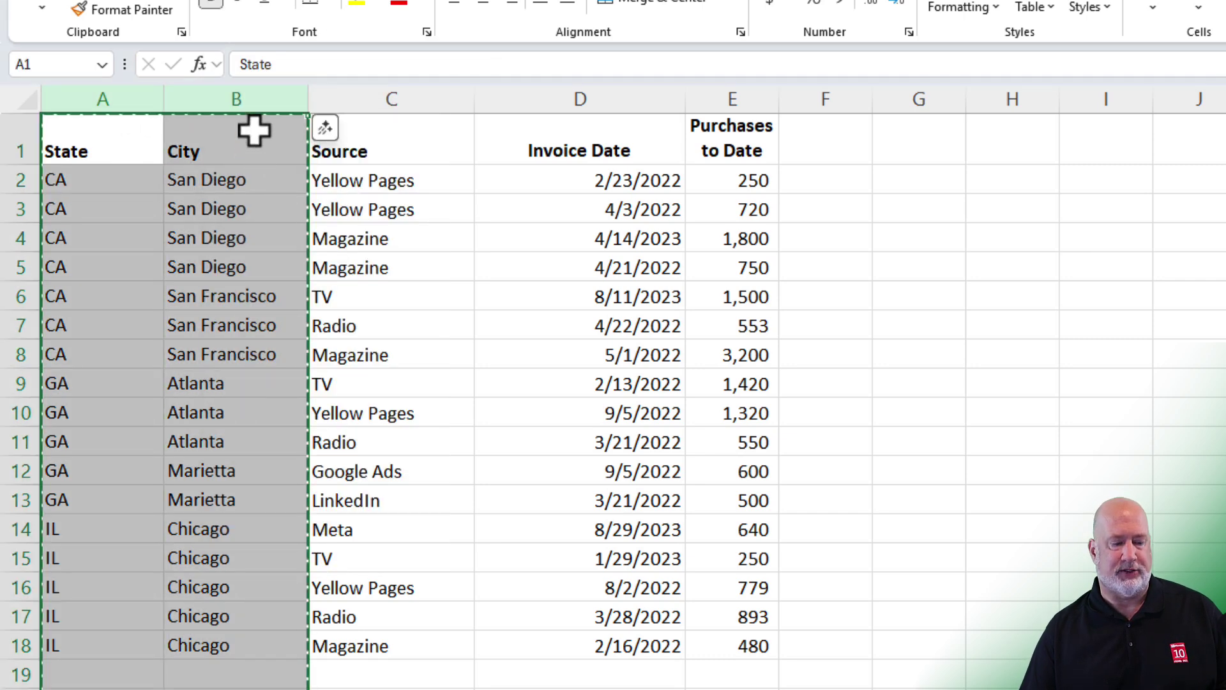
{"action": "key", "text": "ctrl+shift+v"}
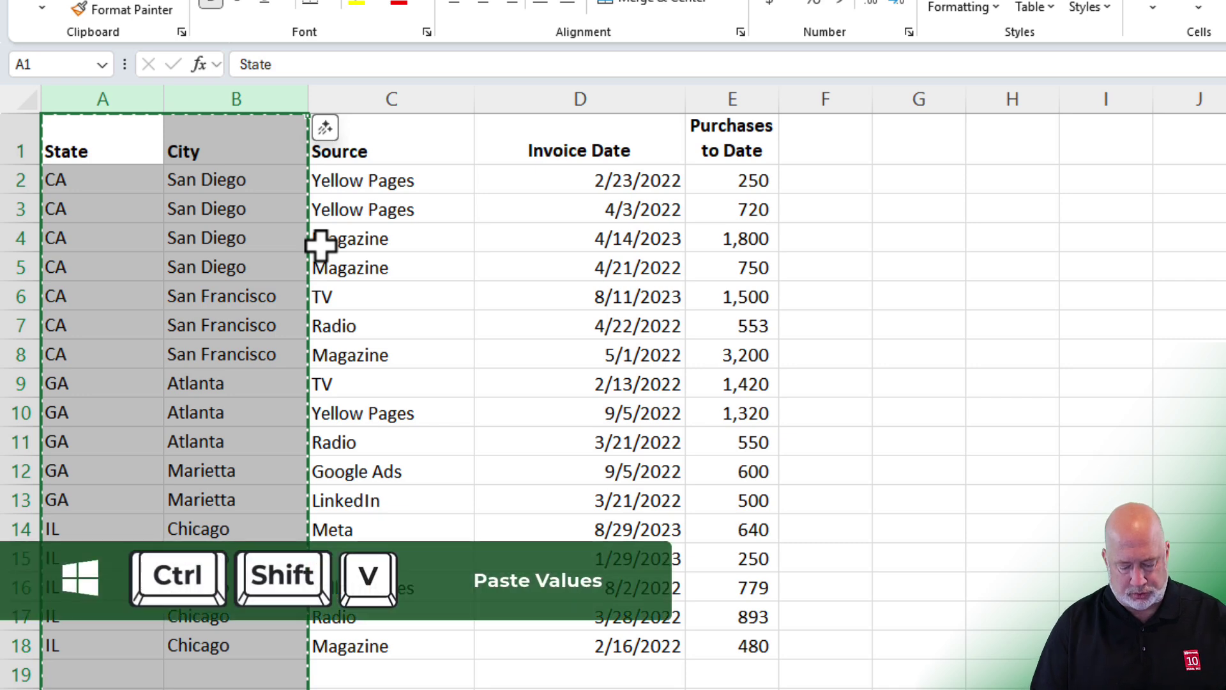
{"action": "left_click", "coordinate": [259, 170]}
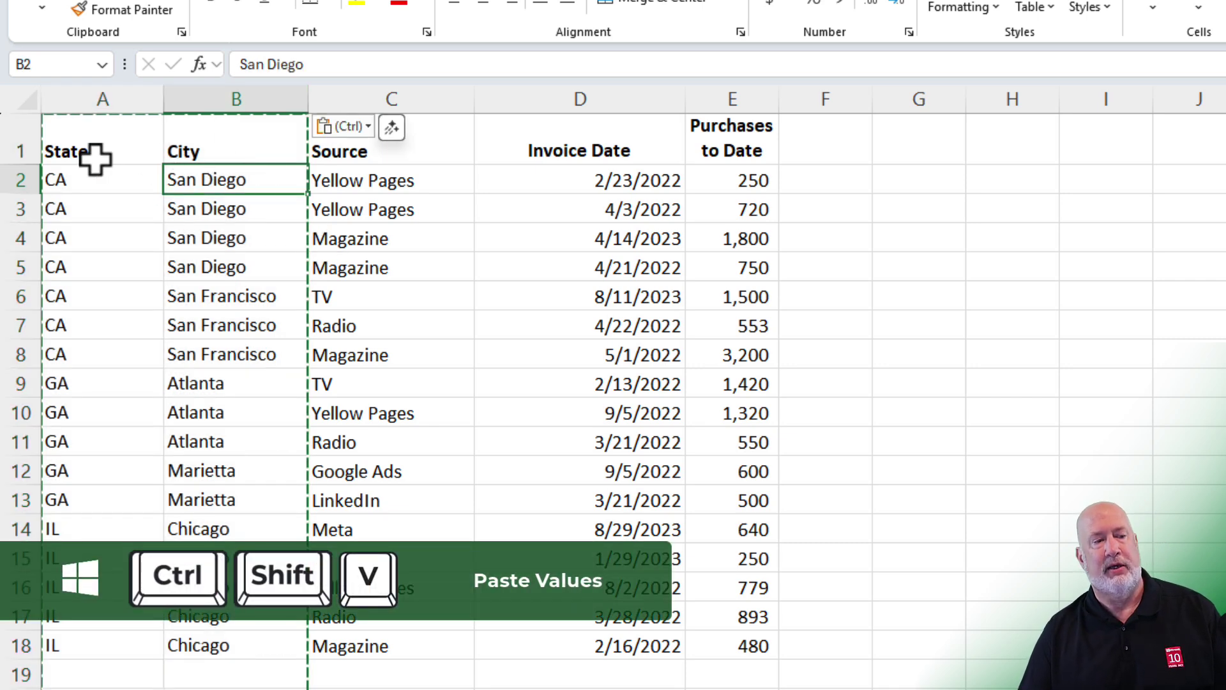
{"action": "left_click_drag", "start_coordinate": [105, 97], "coordinate": [257, 103]}
{"action": "right_click", "coordinate": [258, 106]}
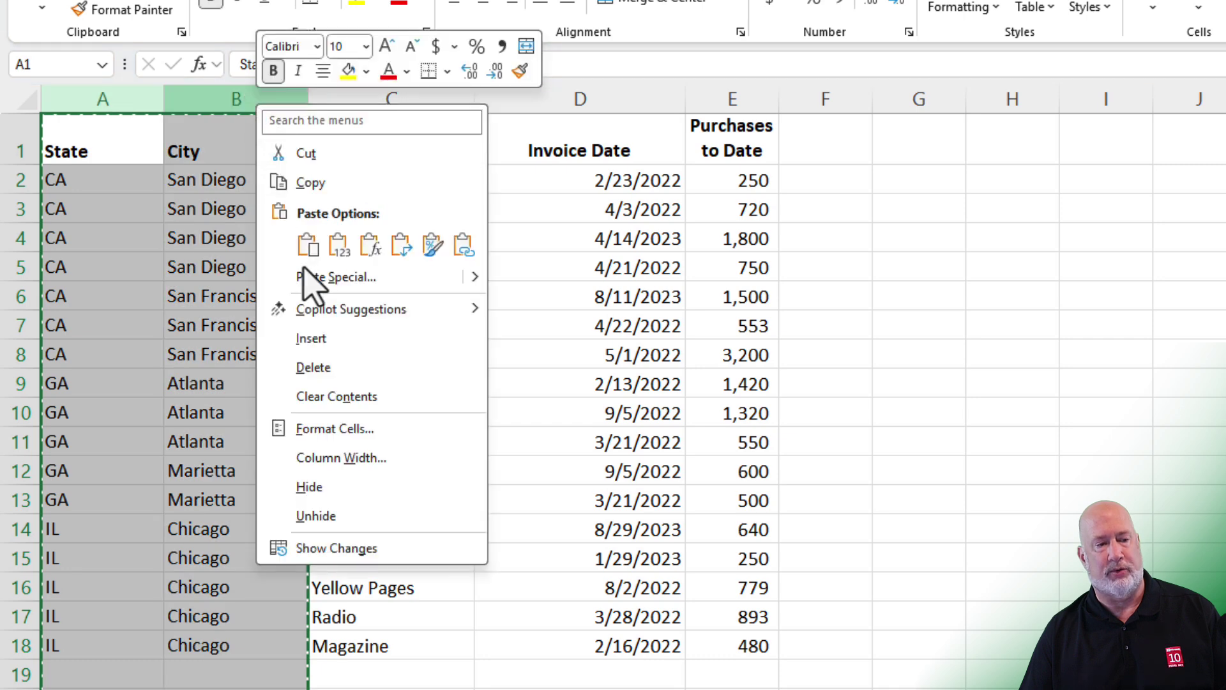
{"action": "left_click", "coordinate": [338, 244]}
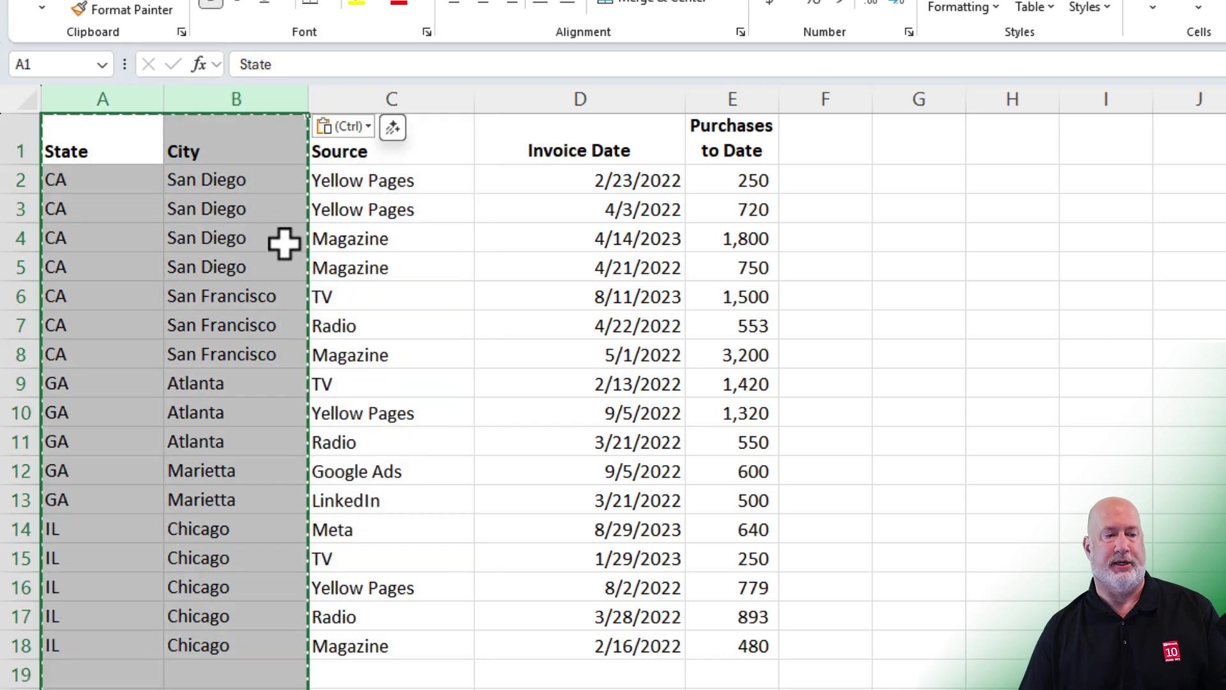
- Confirm A3 now holds the plain text CA and B3 holds San Diego
{"action": "left_click", "coordinate": [240, 184]}
{"action": "left_click", "coordinate": [231, 210]}
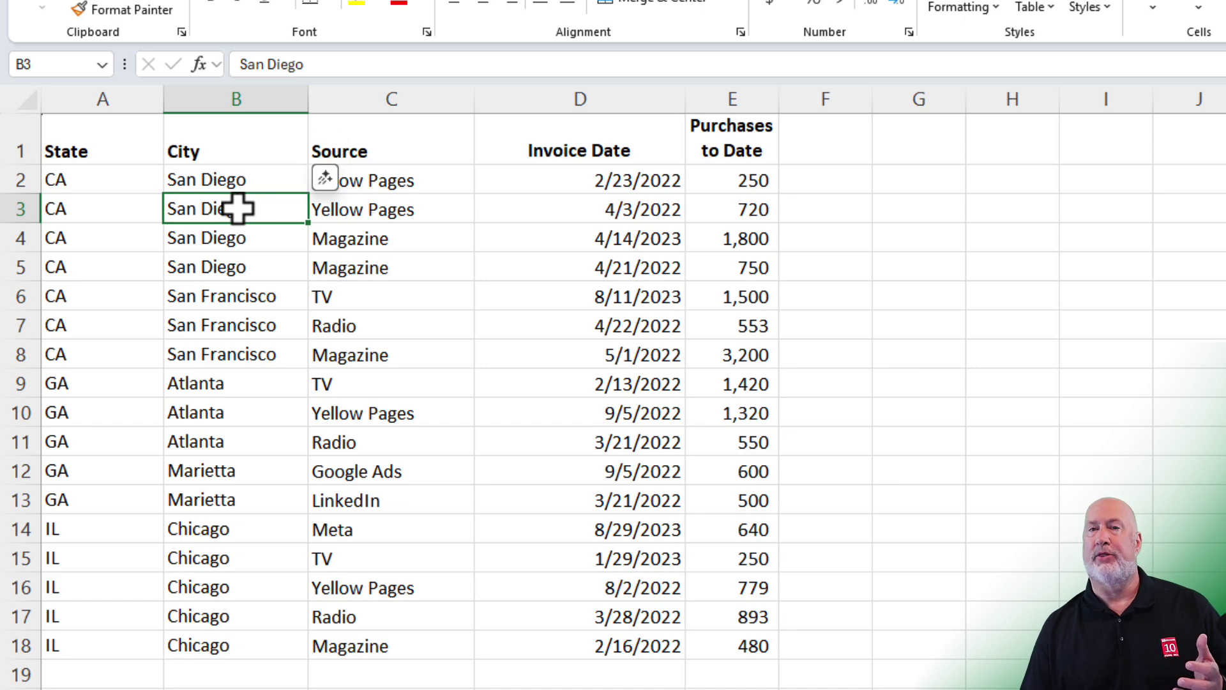
{"action": "left_click", "coordinate": [128, 216]}
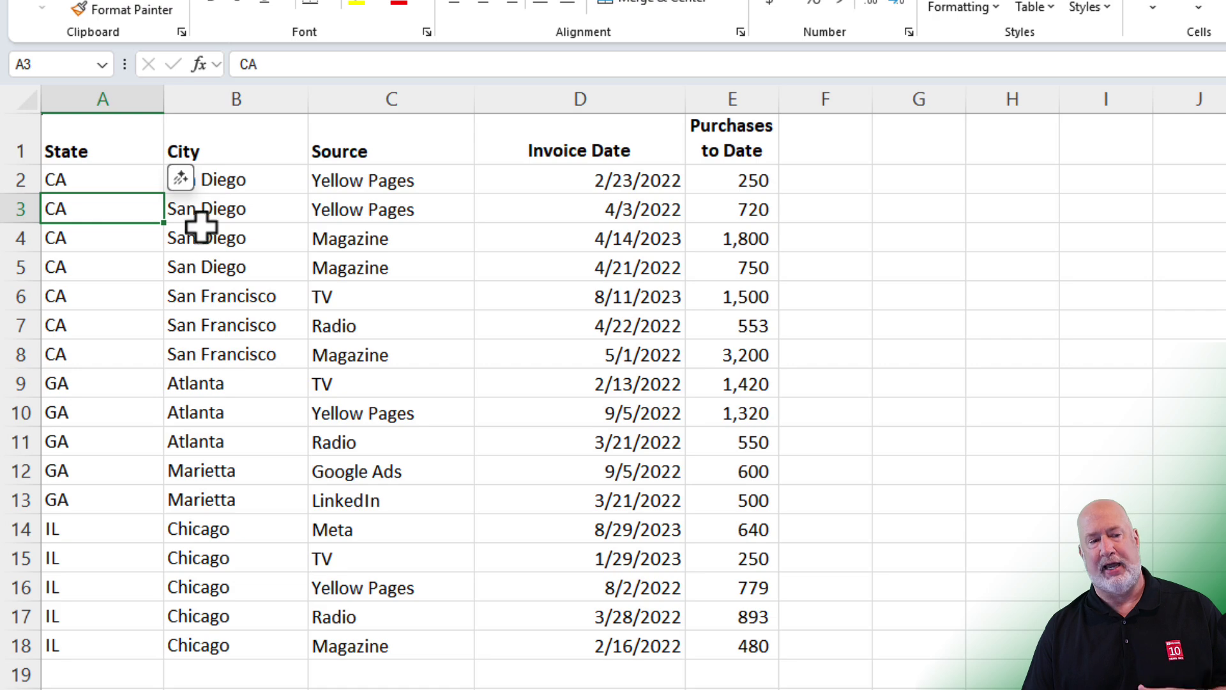
{"action": "left_click", "coordinate": [227, 227]}
{"action": "left_click", "coordinate": [246, 211]}
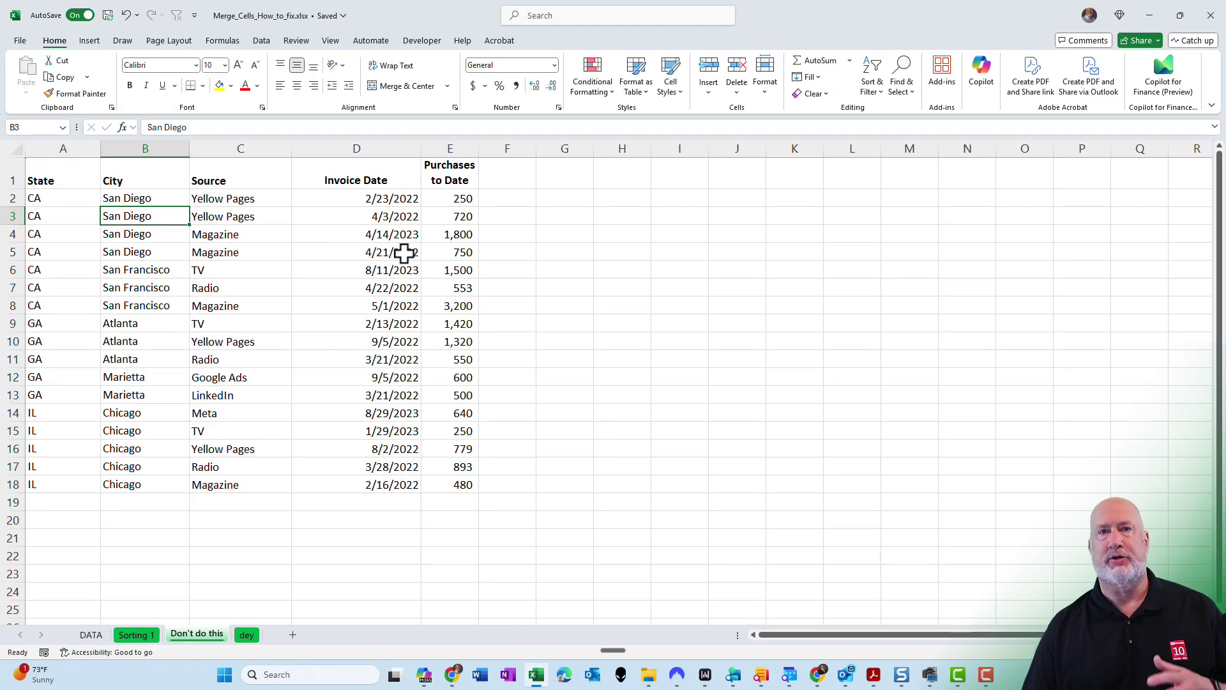
- Narrow the Invoice Date column (D) so its dates fit snugly
{"action": "left_click", "coordinate": [367, 200]}
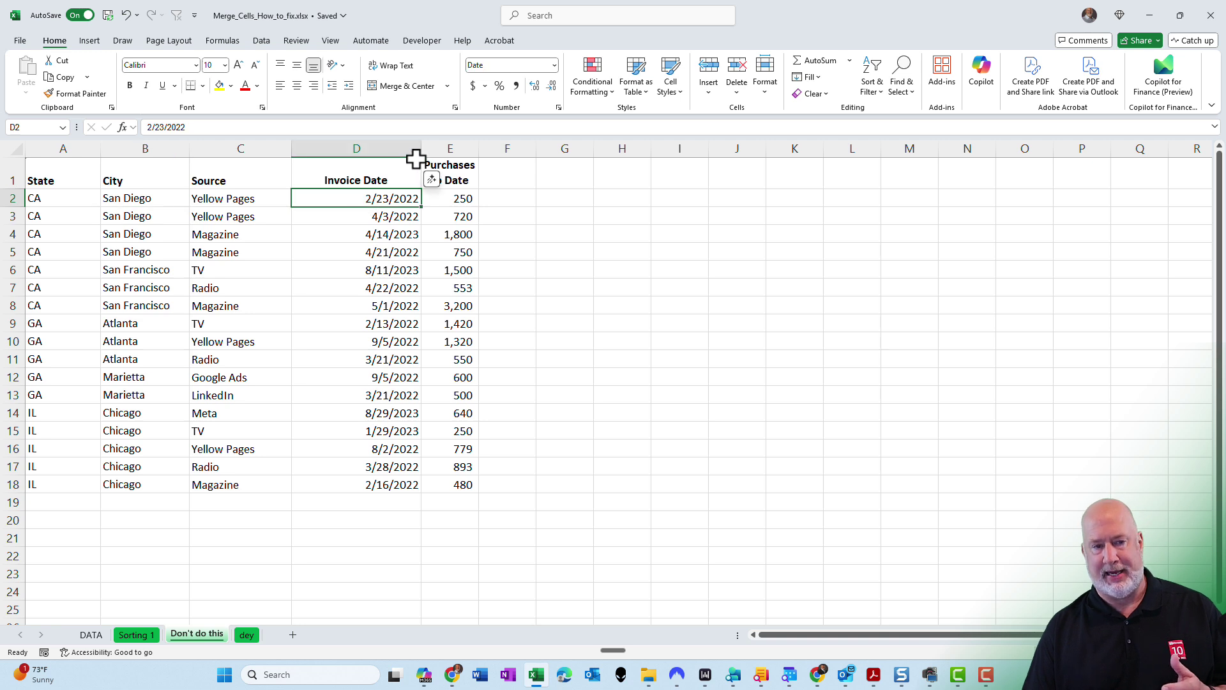
{"action": "left_click_drag", "start_coordinate": [420, 148], "coordinate": [386, 147]}
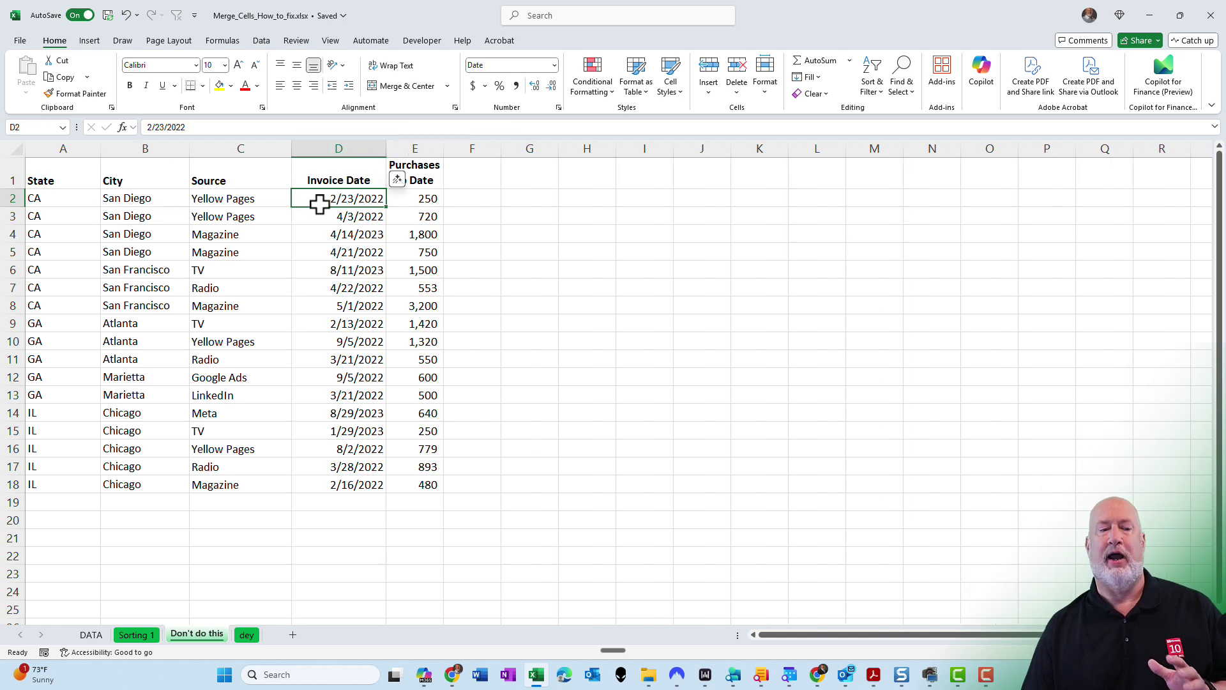